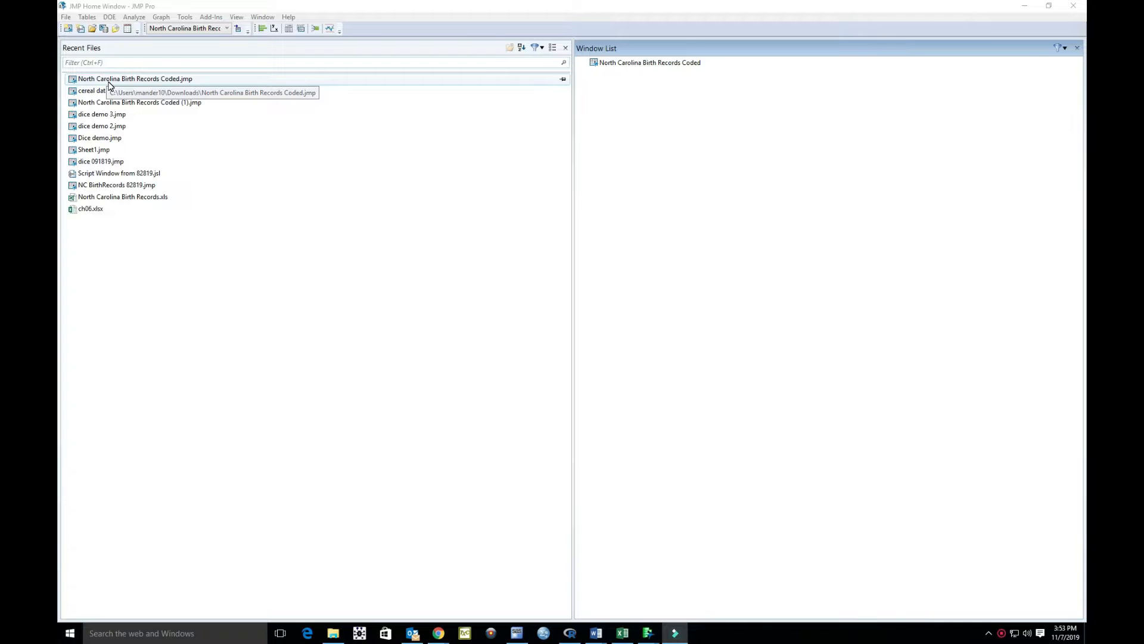
Open the North Carolina Birth Records Coded.jmp data table and enlarge its window
click(110, 82)
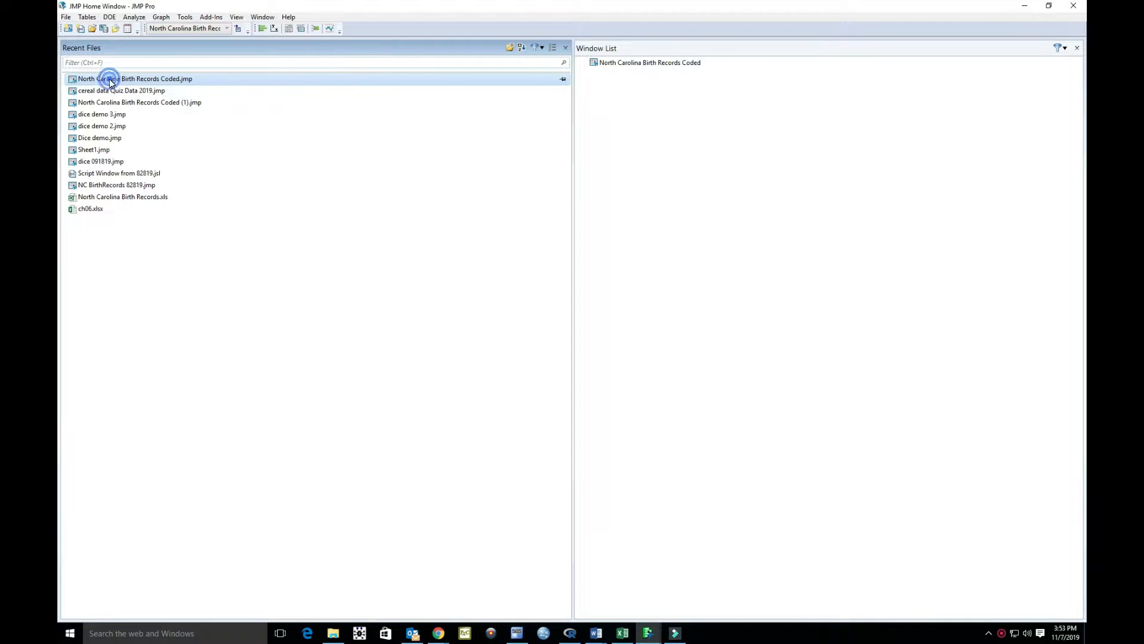
double_click(109, 79)
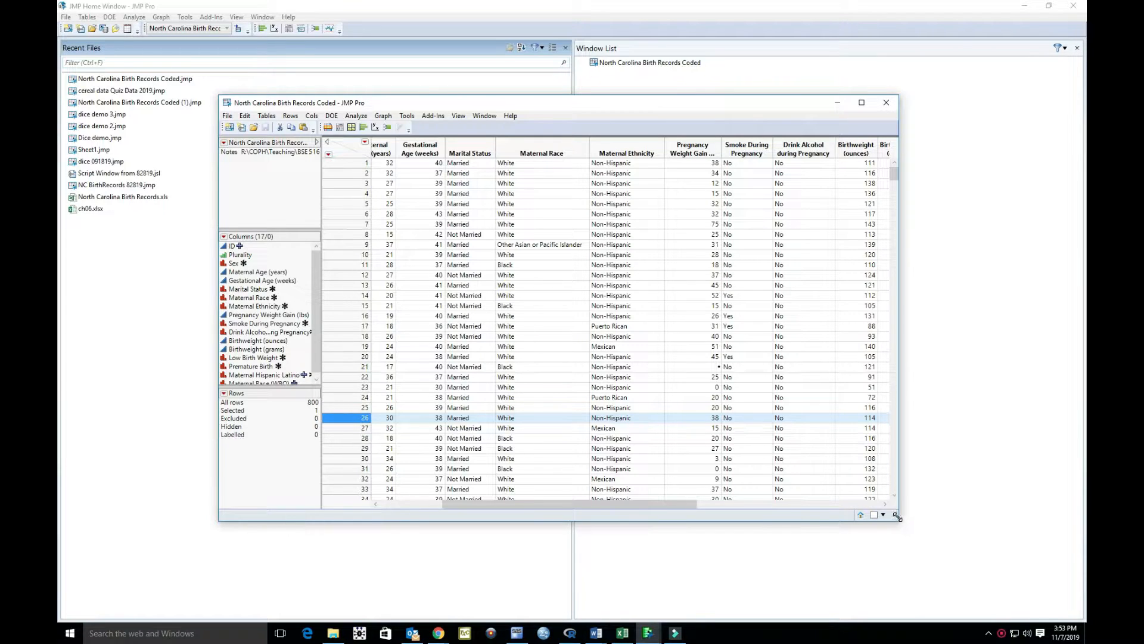
drag(897, 517, 990, 565)
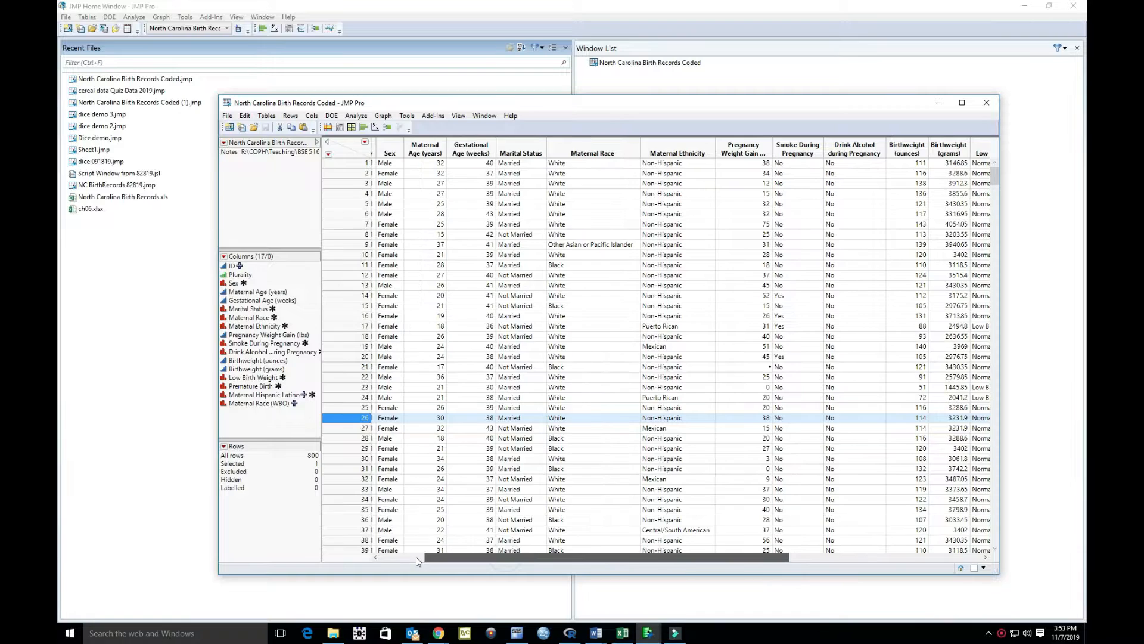
Look through the data table's columns from ID to Maternal Race (WBO), selecting the Premature Birth column
click(416, 556)
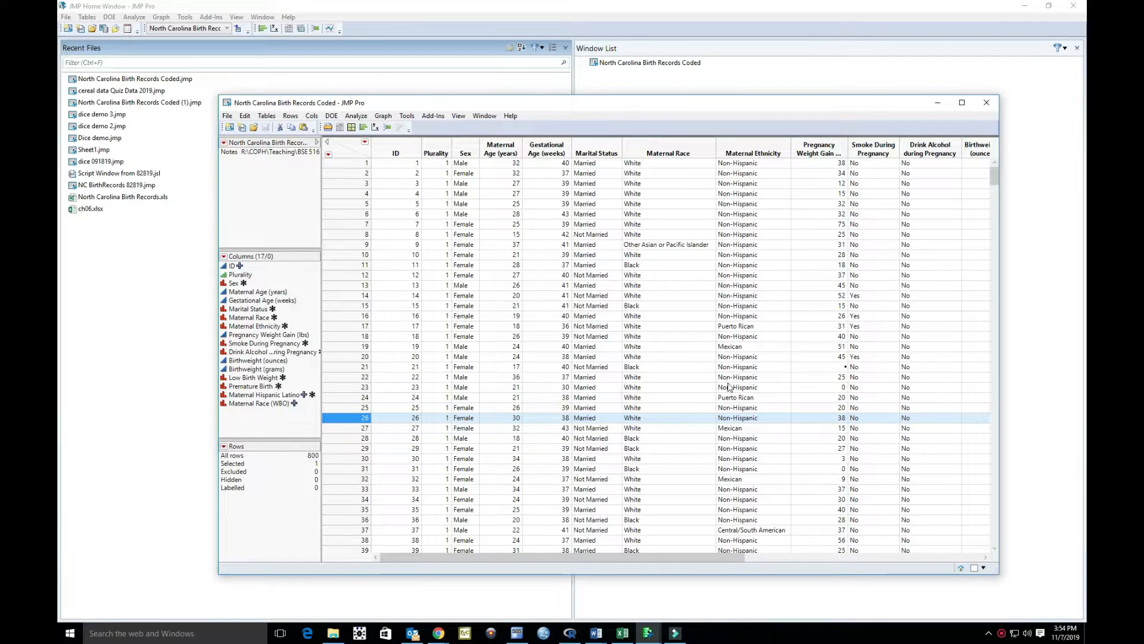
drag(715, 559, 921, 566)
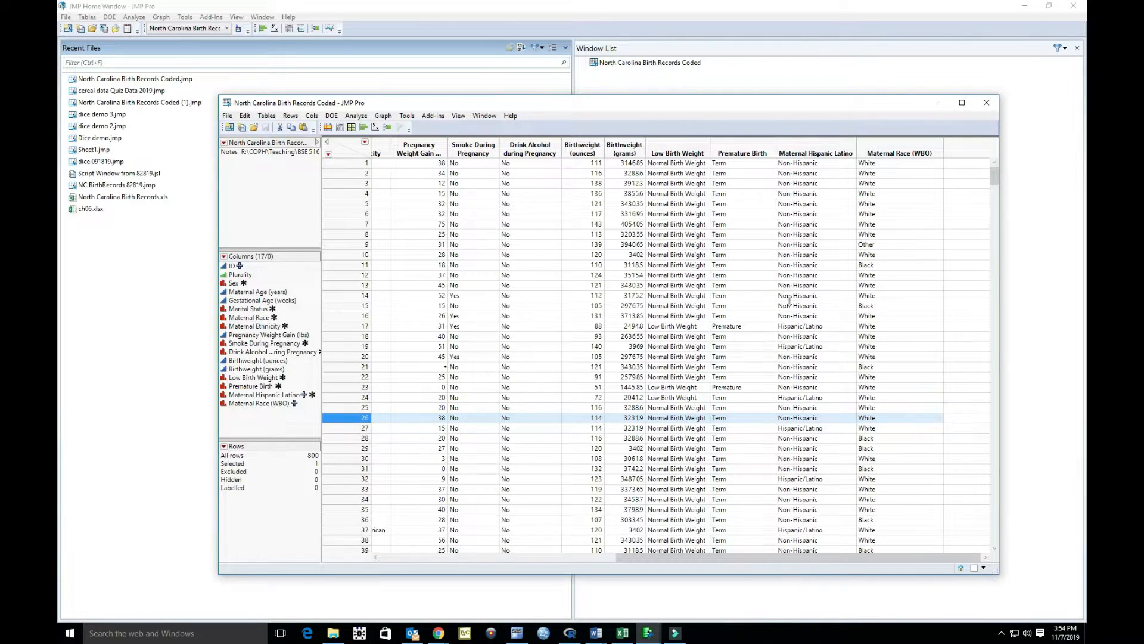
click(750, 148)
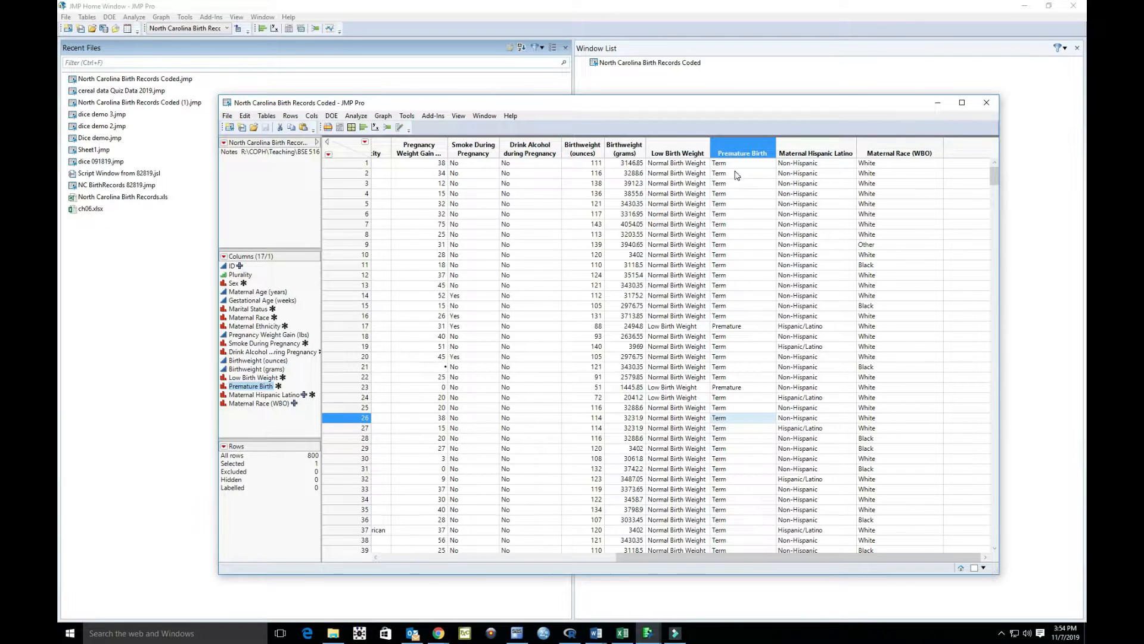
mouse_move(725, 169)
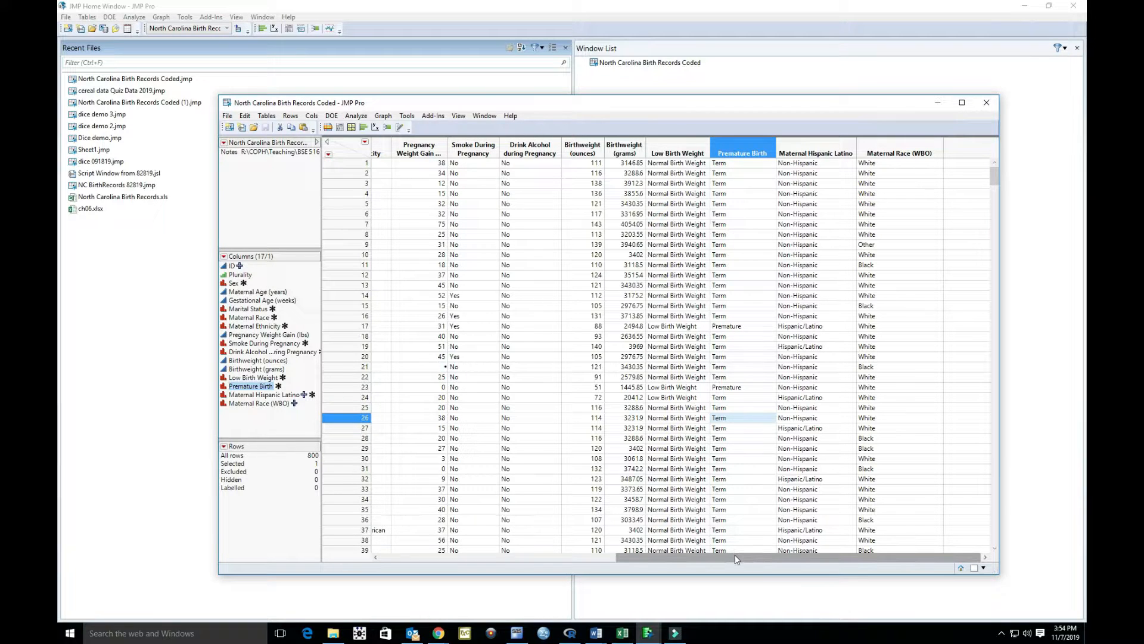
drag(737, 560, 470, 575)
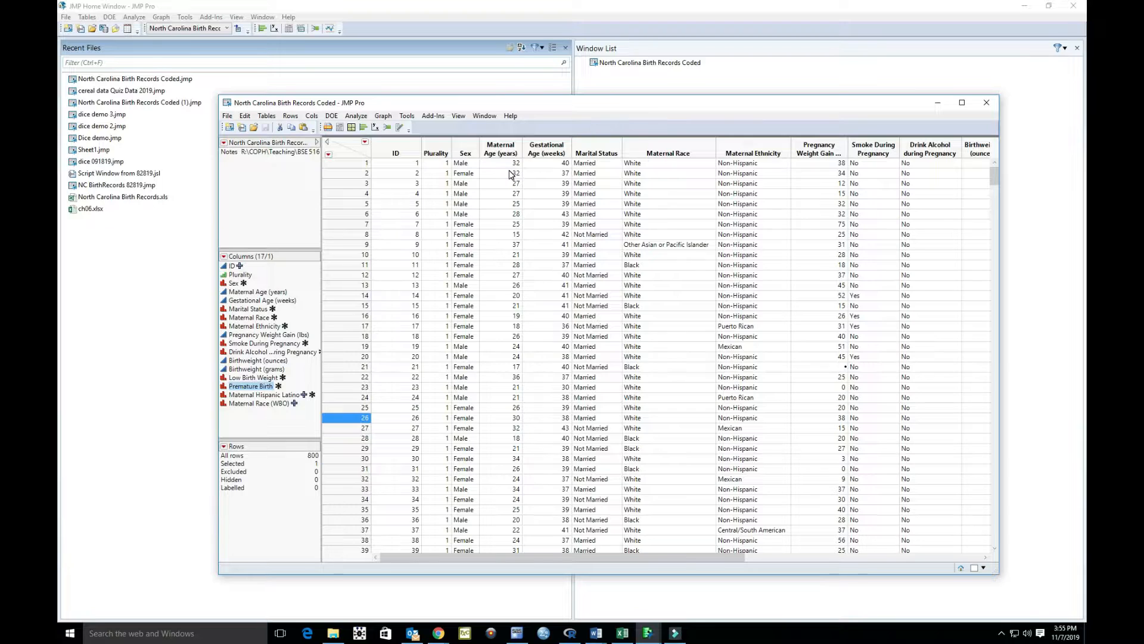
drag(591, 558, 870, 563)
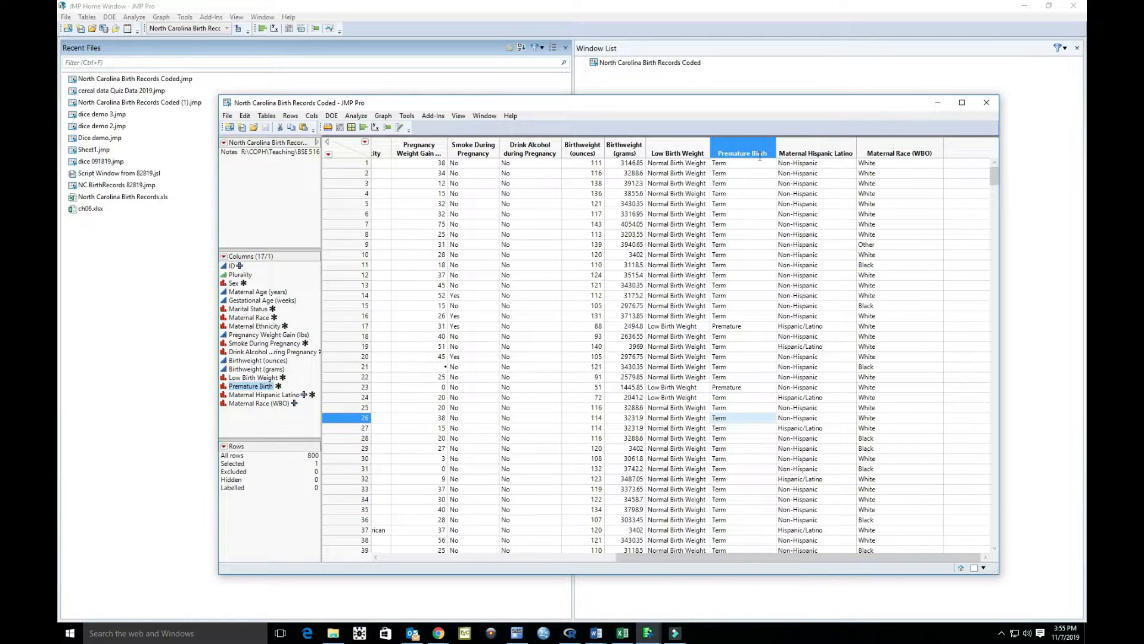
Create a Distribution report for the Premature Birth column and move the report window off the launch position
click(356, 116)
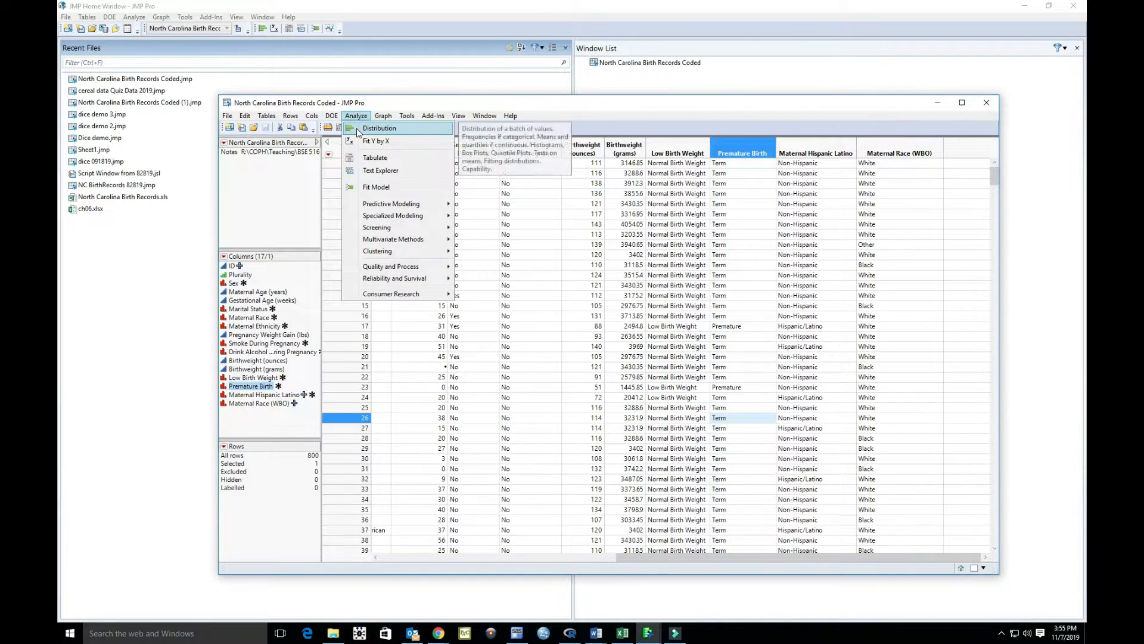
click(358, 129)
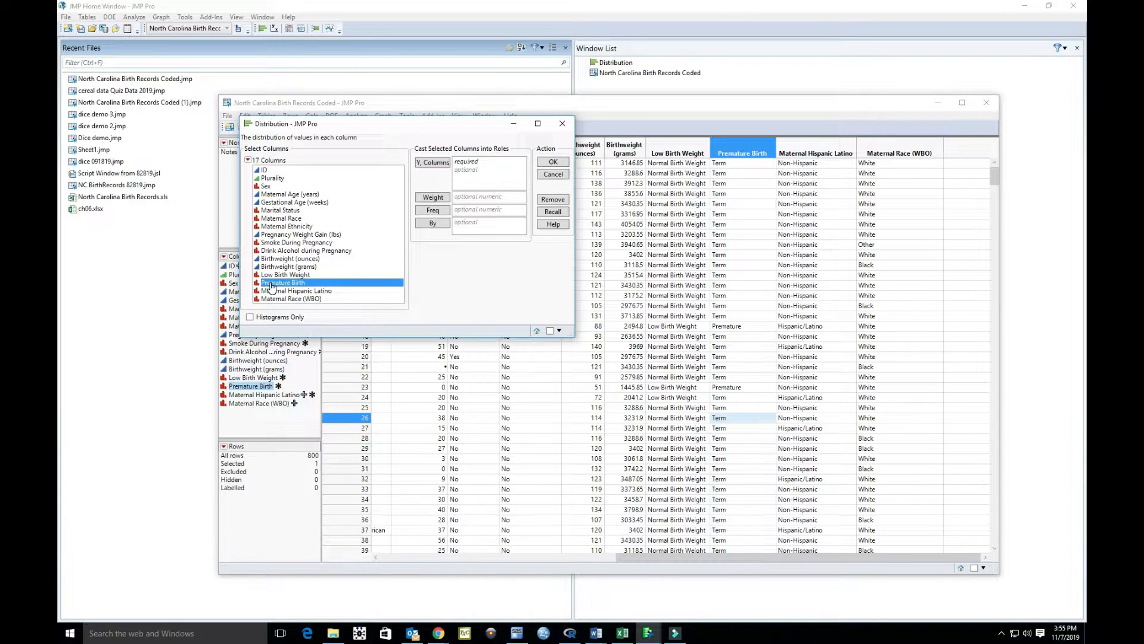
drag(271, 287, 474, 172)
click(550, 165)
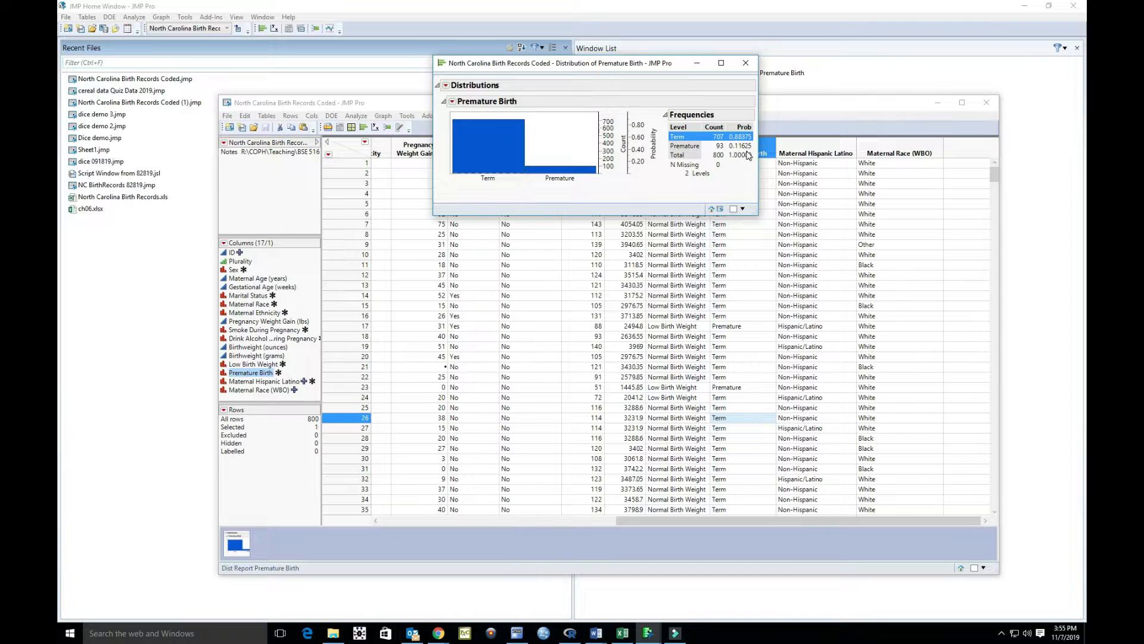
mouse_move(728, 152)
drag(536, 67, 691, 110)
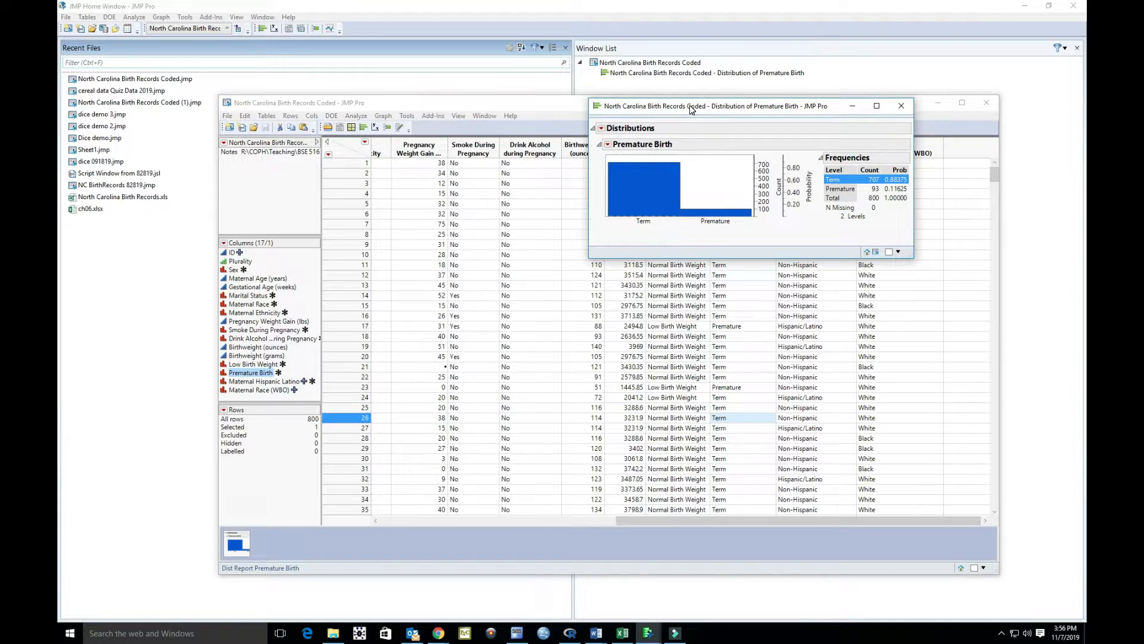
Run Fit Y by X with Maternal Age (years) as response and Premature Birth as factor, and reposition and enlarge the report window
click(351, 119)
click(352, 120)
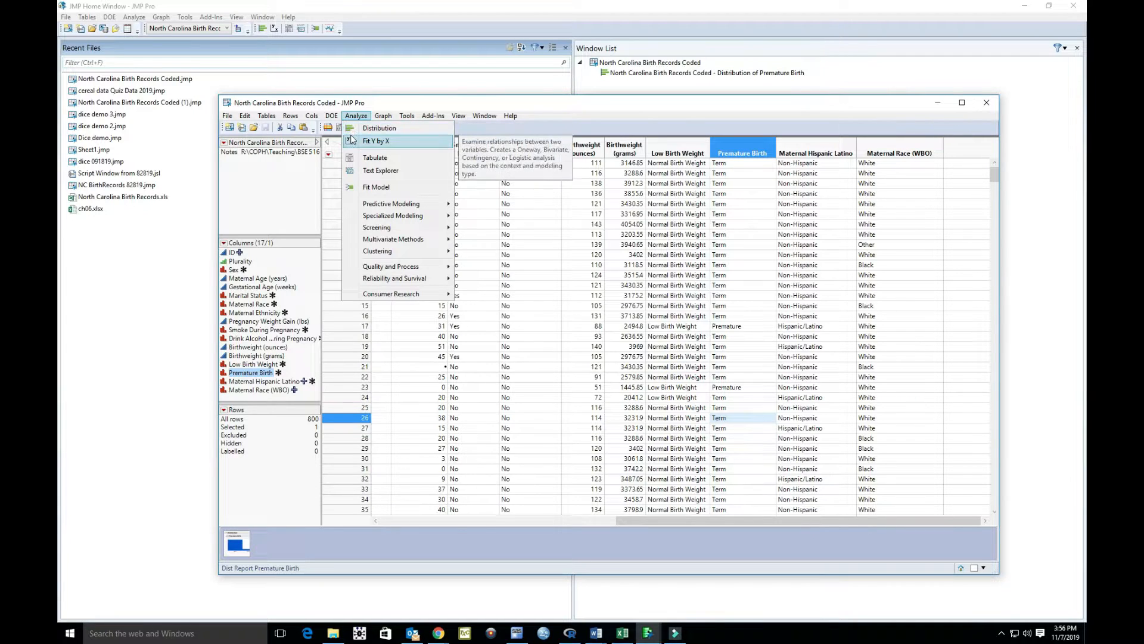
click(384, 141)
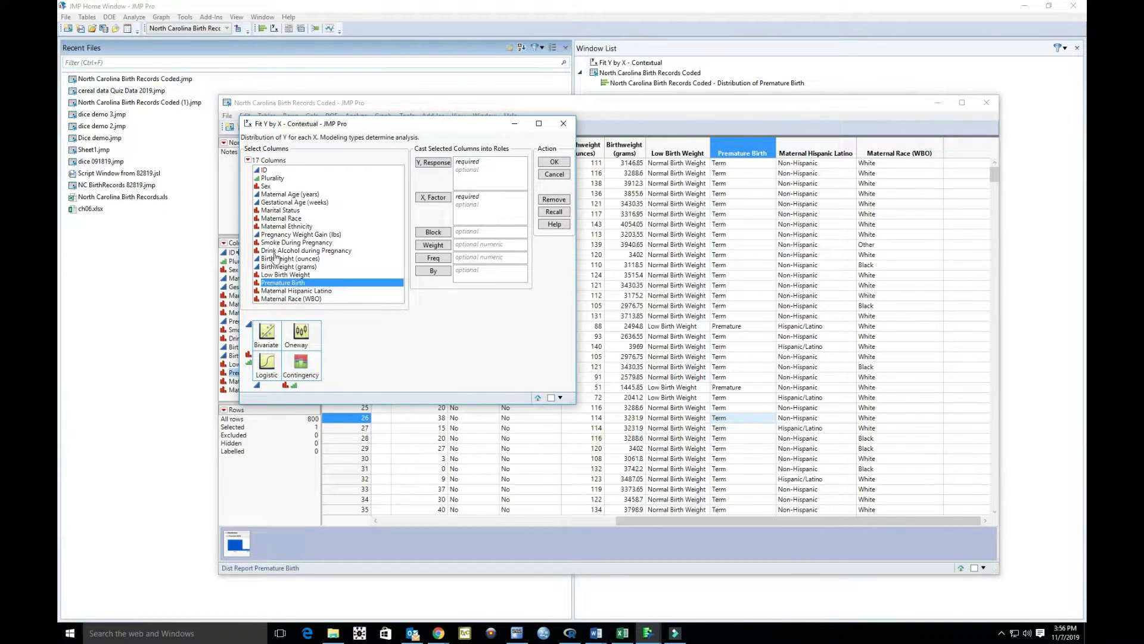
click(275, 195)
click(432, 162)
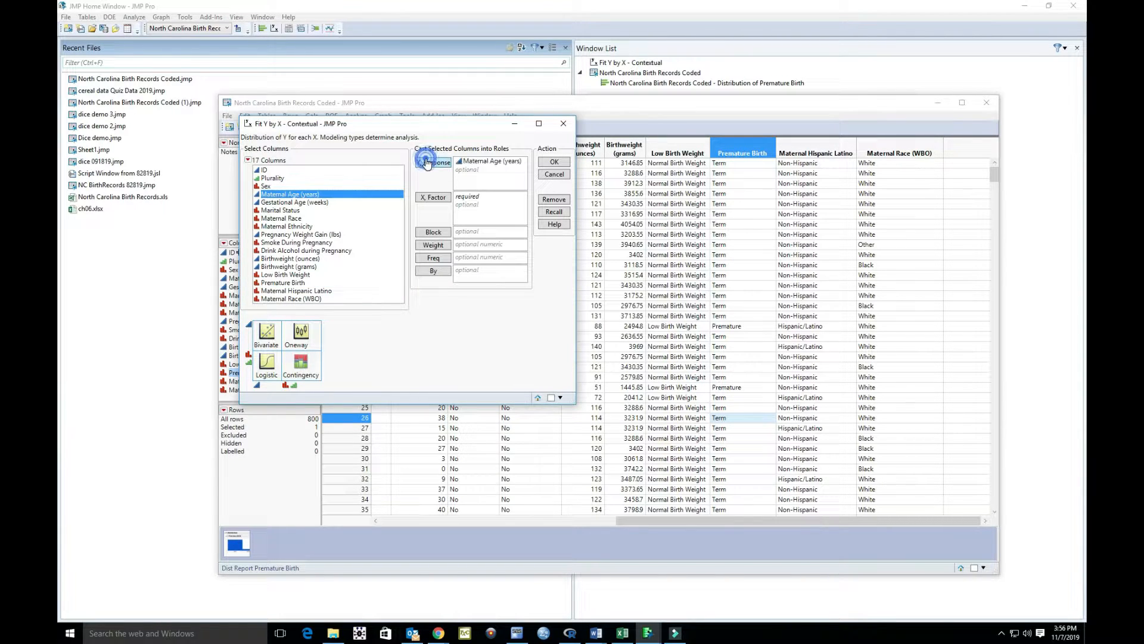
click(288, 282)
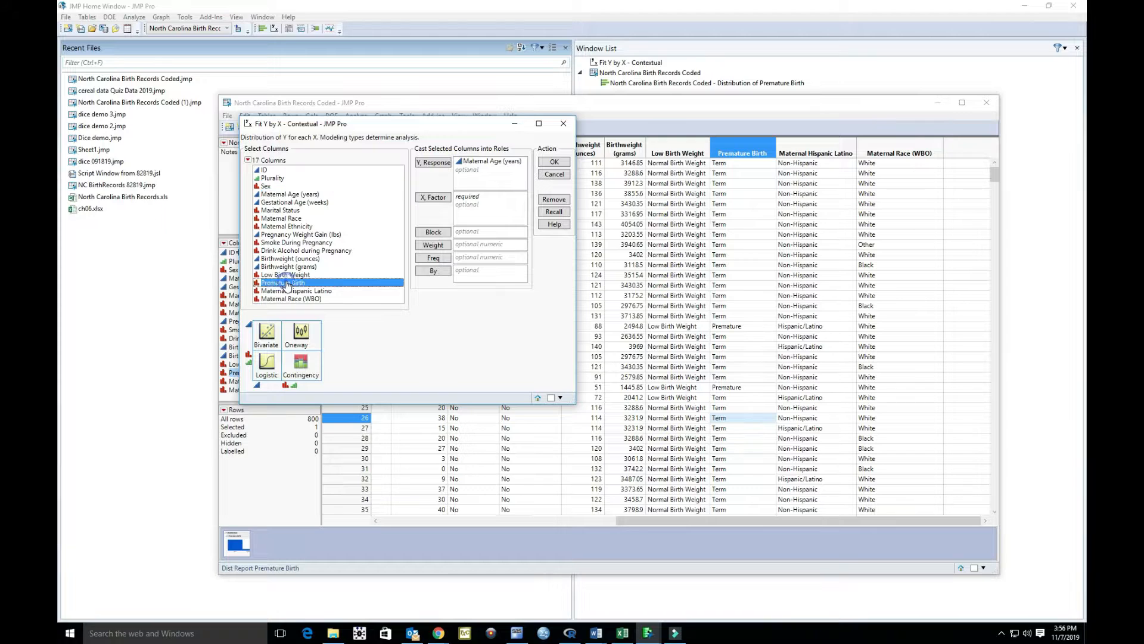
click(440, 202)
click(554, 163)
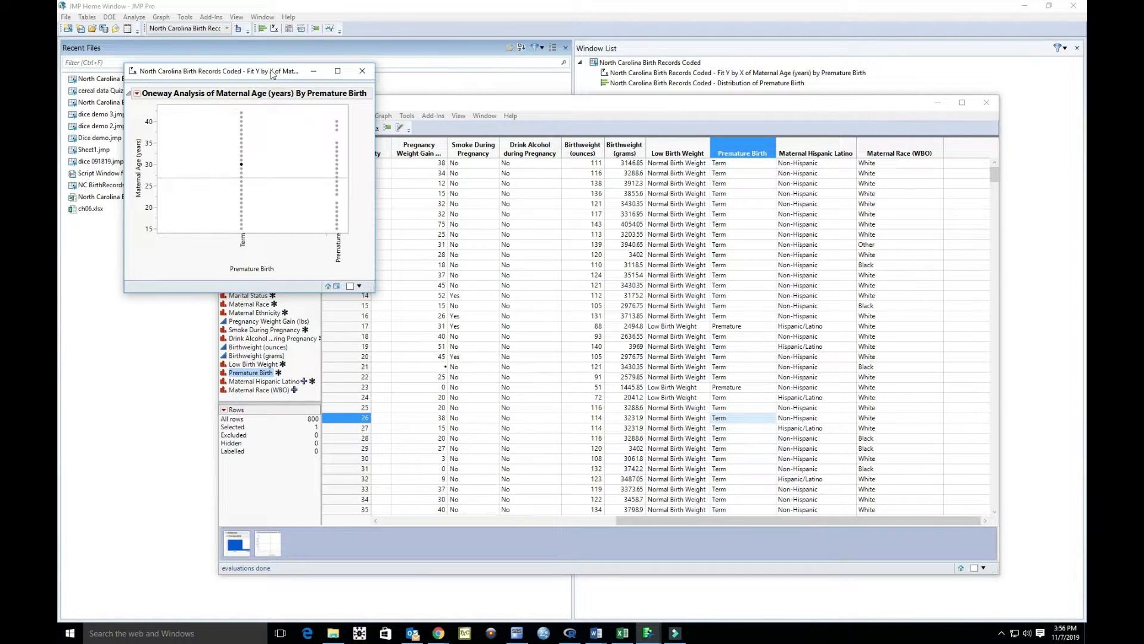
drag(271, 72, 493, 110)
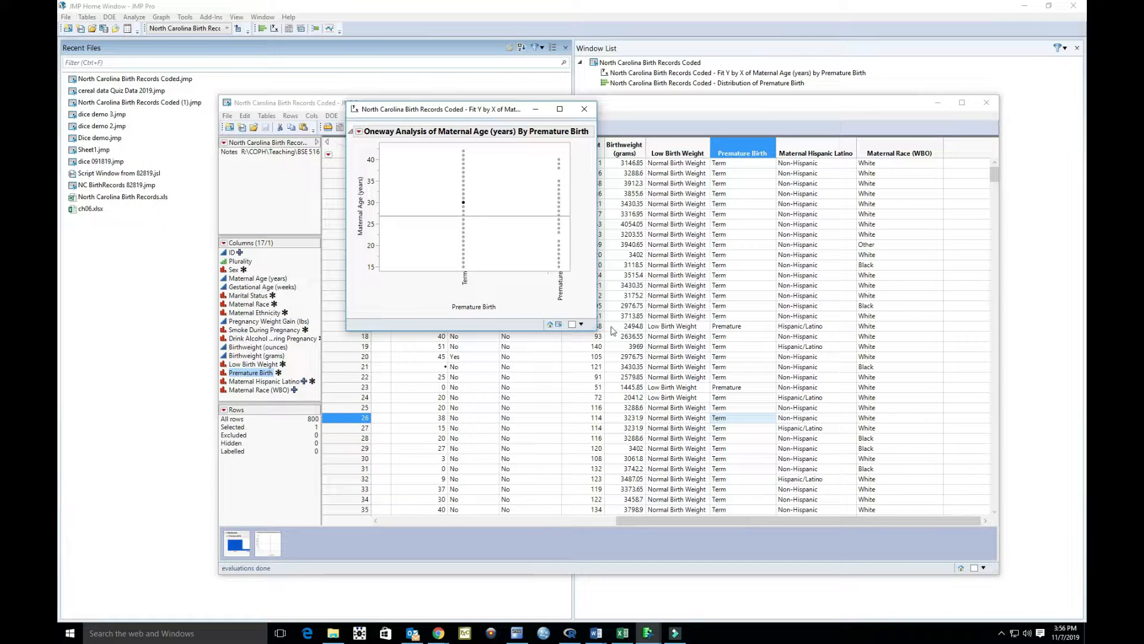
drag(593, 327, 749, 425)
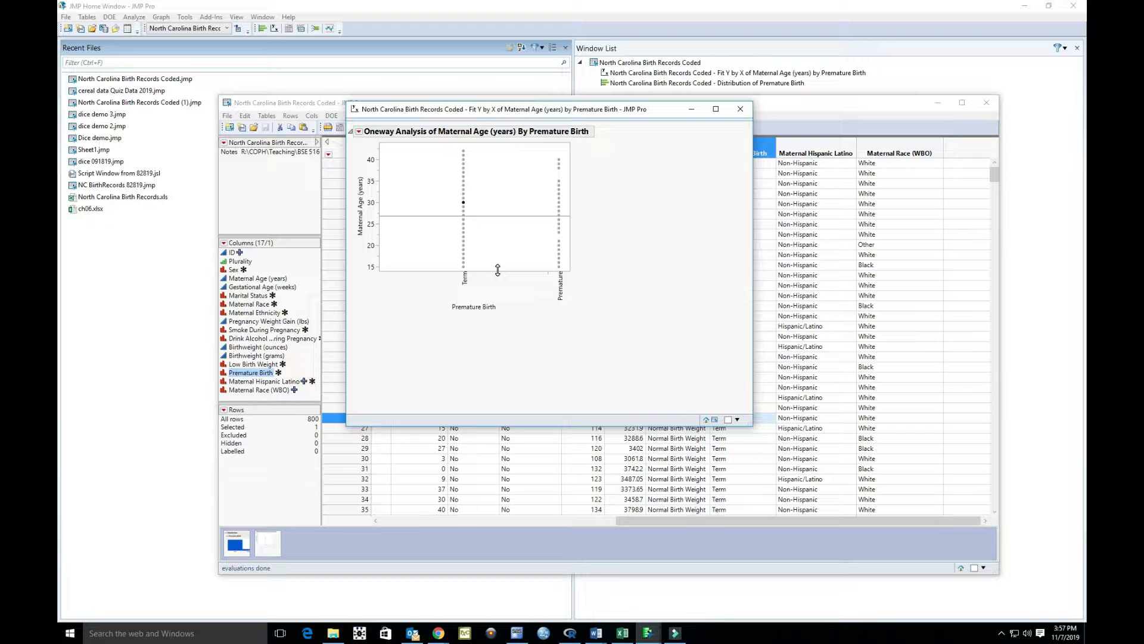
Add the Quantiles and the Means and Std Dev results to the Oneway Analysis of maternal age
click(359, 132)
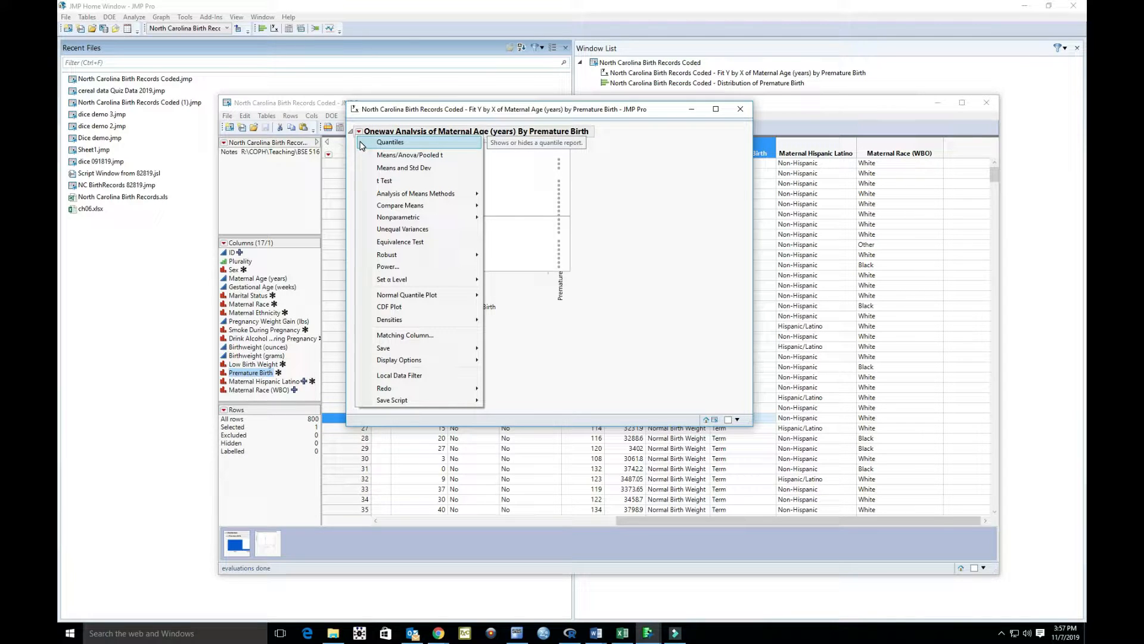
click(362, 146)
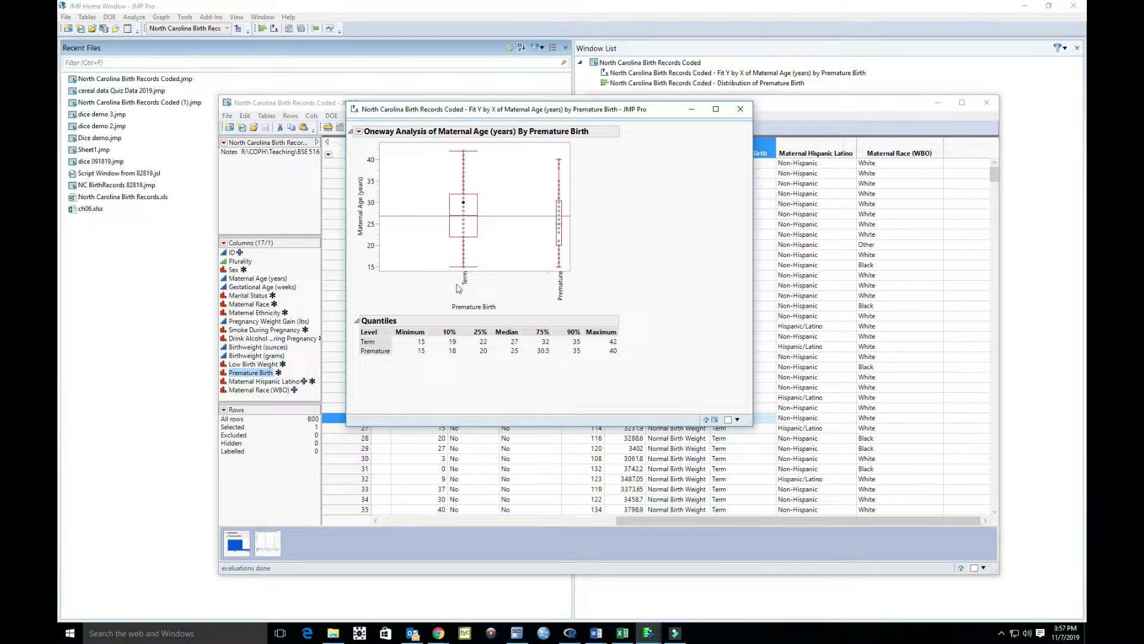
click(360, 132)
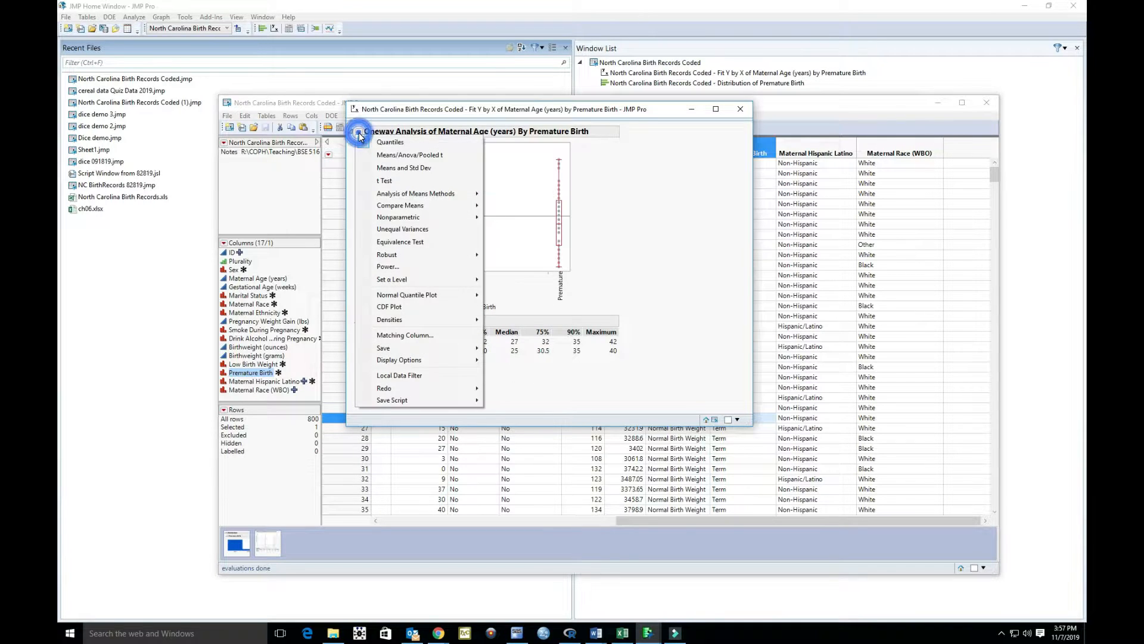
click(360, 169)
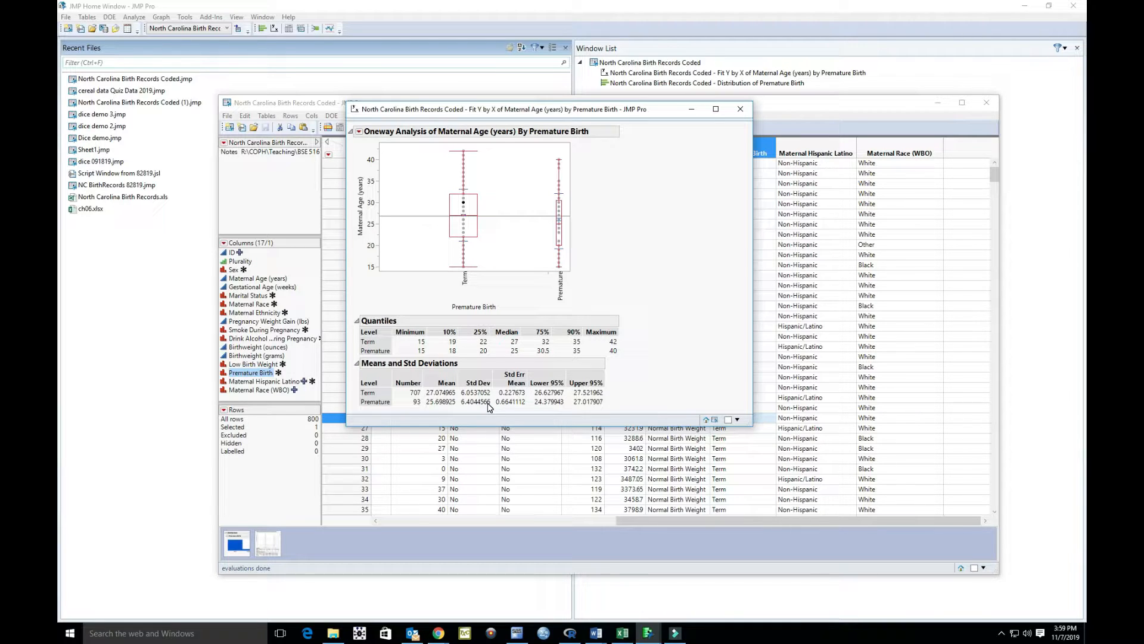
Add the Unequal Variances tests to the Oneway Analysis and review their p-values and Welch's Test
click(358, 133)
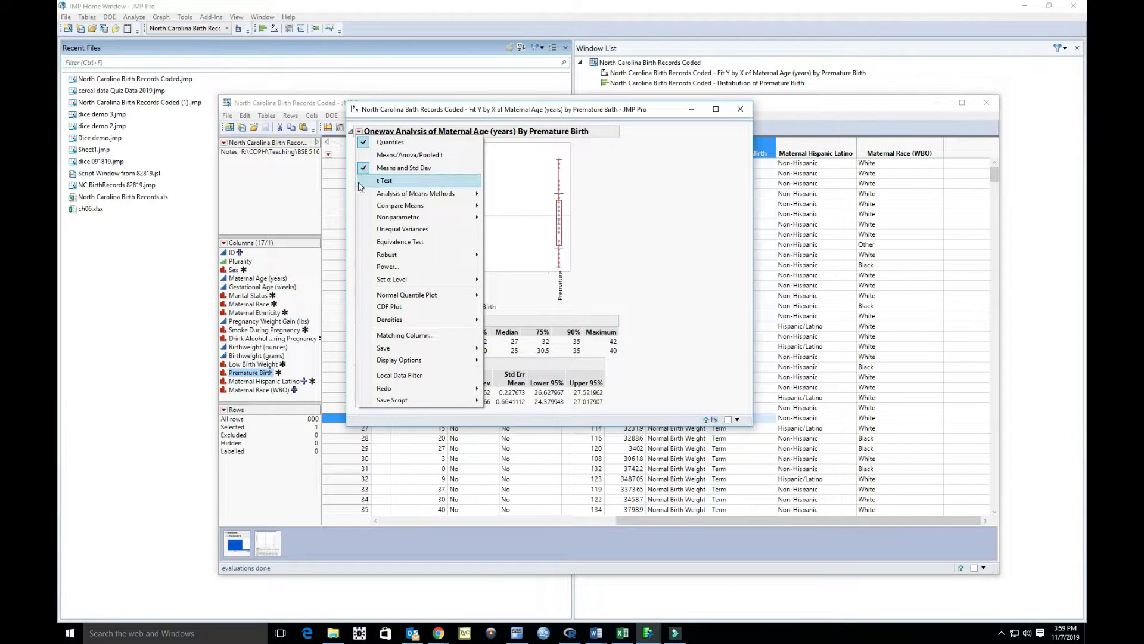
click(361, 230)
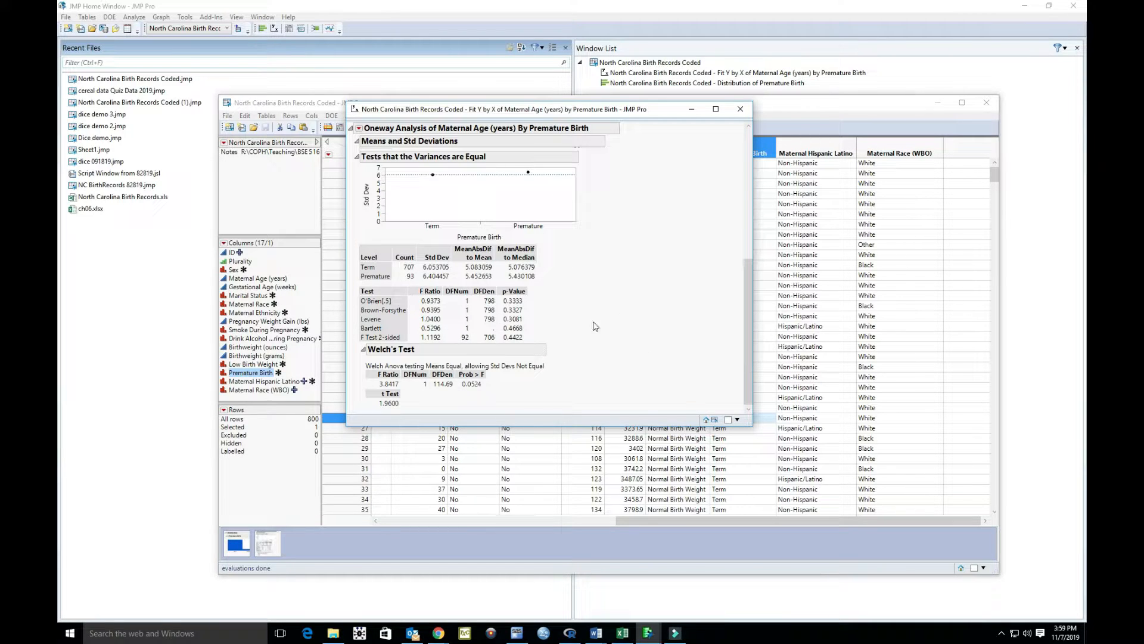
drag(748, 291, 747, 268)
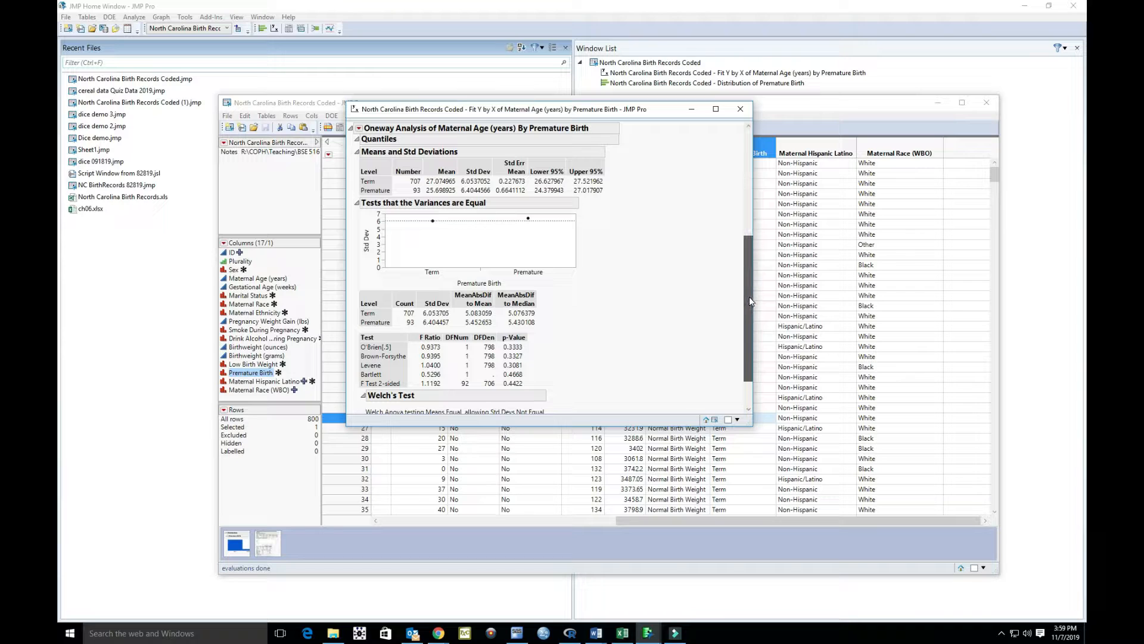
drag(749, 296, 749, 324)
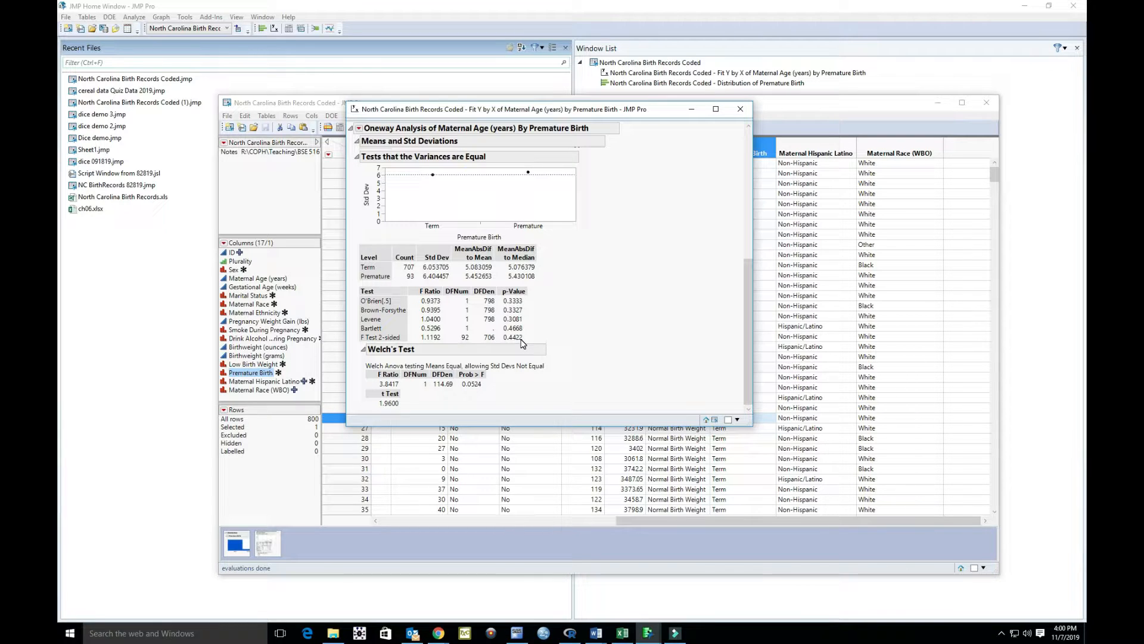
scroll(556, 314, up, 5)
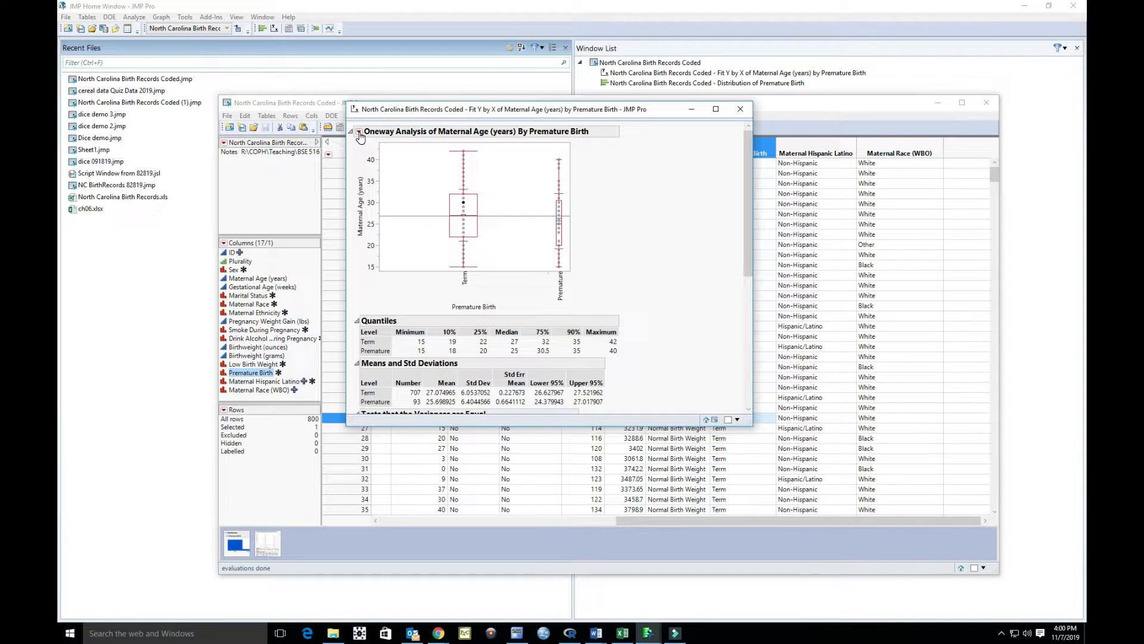
Add the Means/Anova/Pooled t results to the Oneway Analysis, enlarge the report window, and examine the Pooled t Test section
click(359, 132)
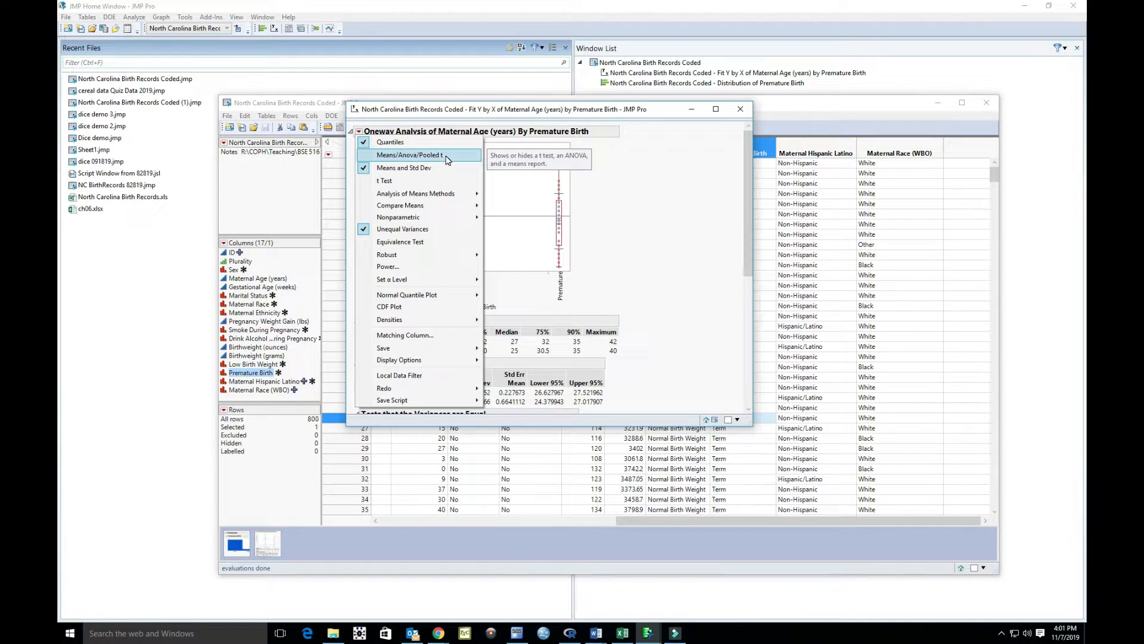
click(366, 155)
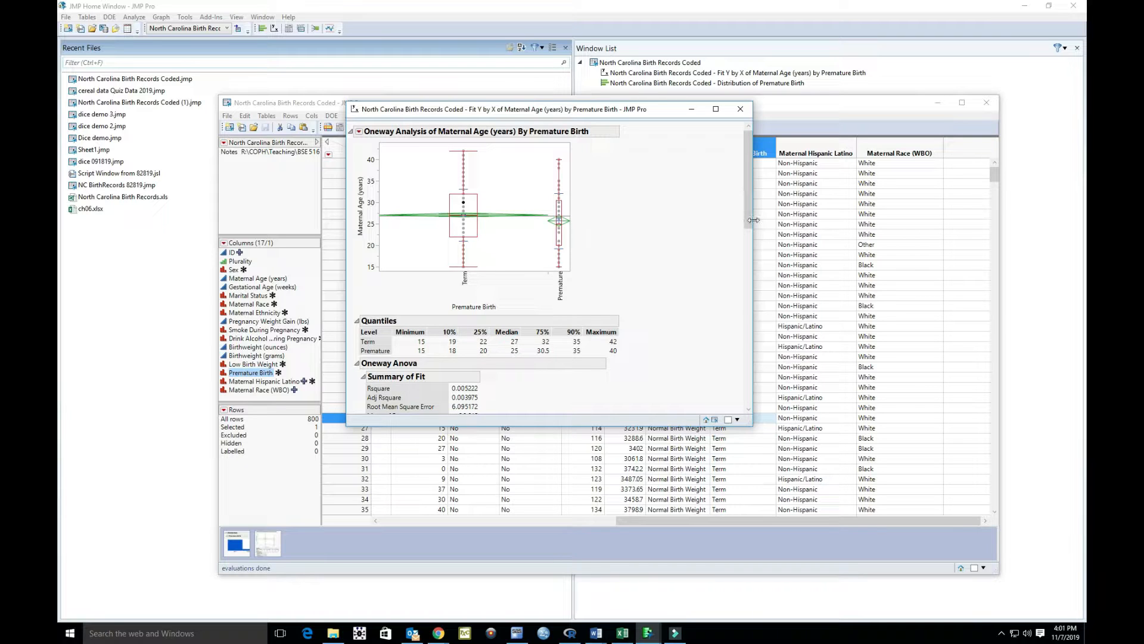
drag(752, 425, 838, 577)
scroll(639, 367, down, 2)
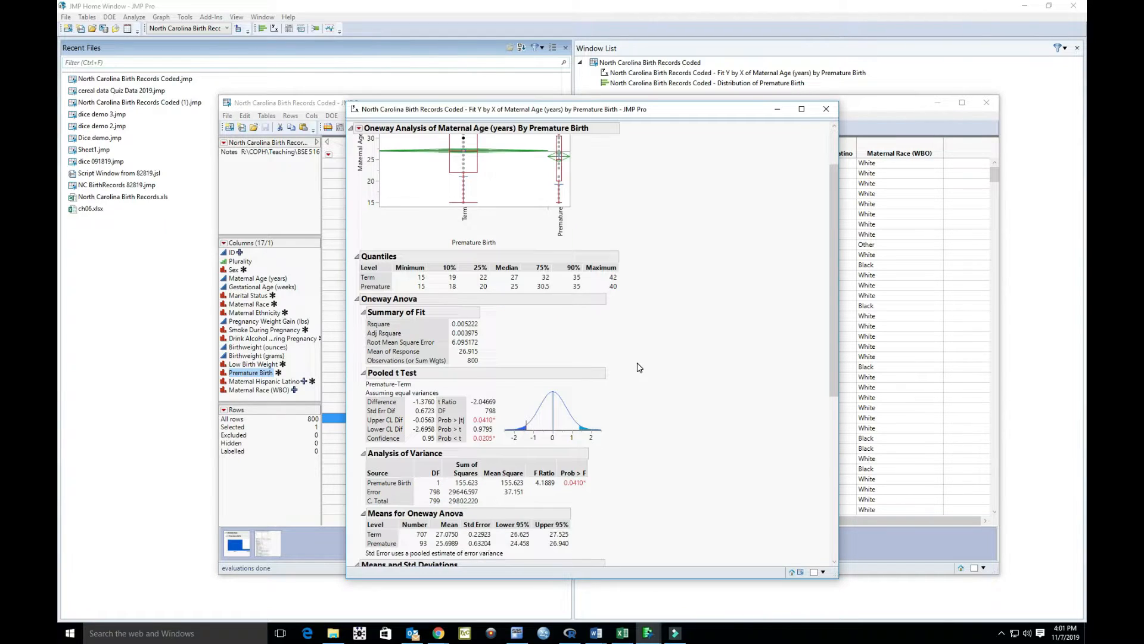
scroll(639, 367, down, 2)
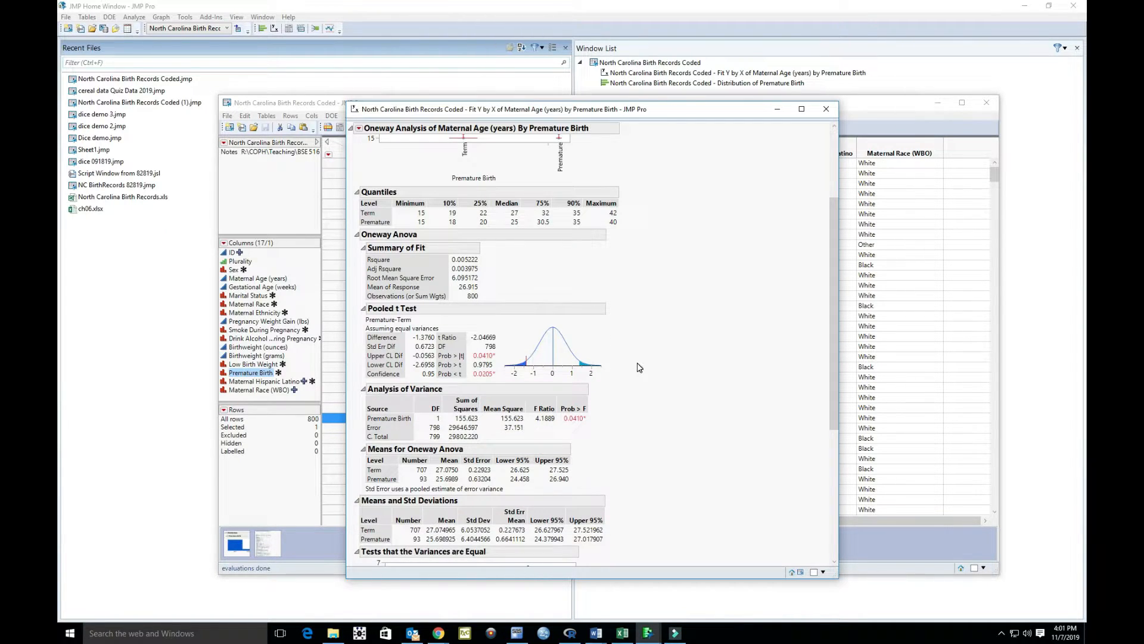
scroll(639, 367, down, 2)
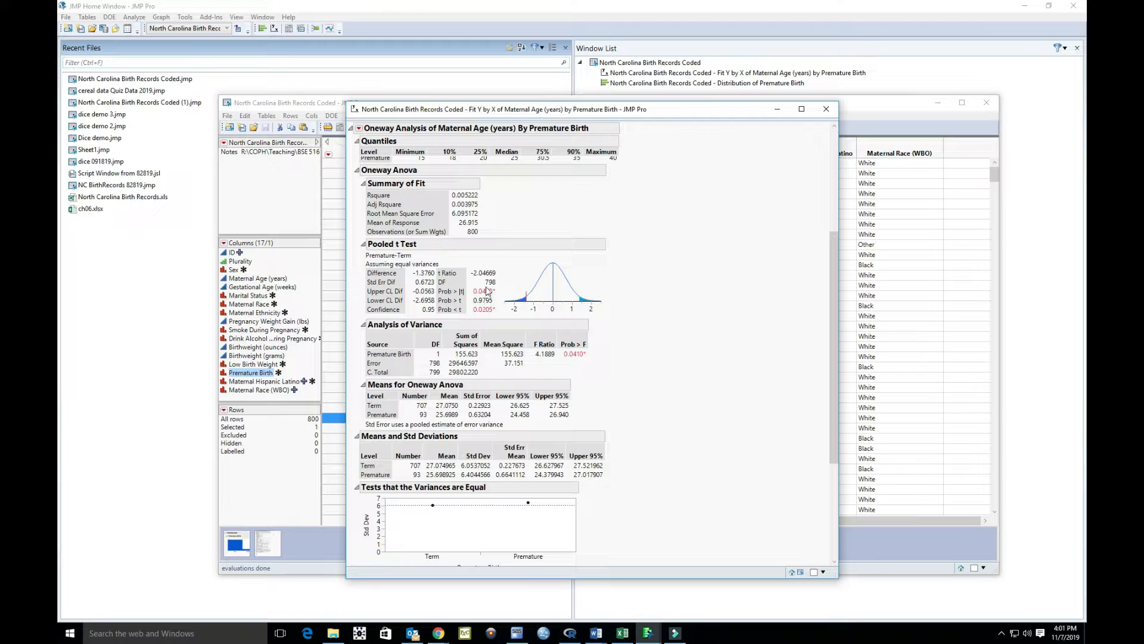
mouse_move(481, 291)
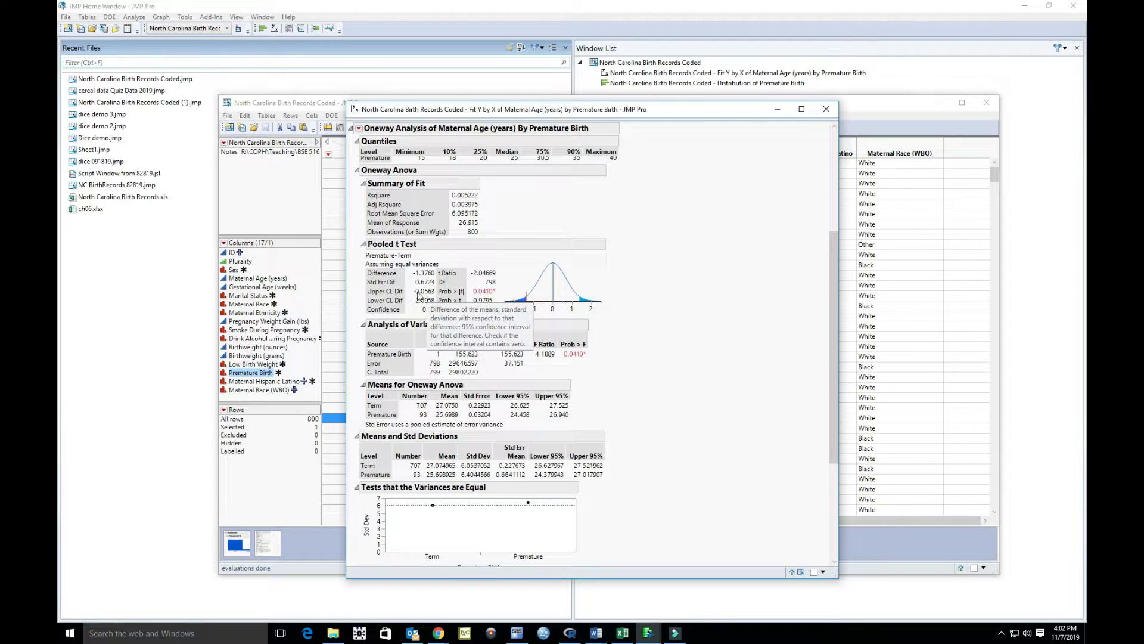
Review the Pooled t Test and equal-variance test results, and add the t Test report to the Oneway Analysis of maternal age
mouse_move(425, 305)
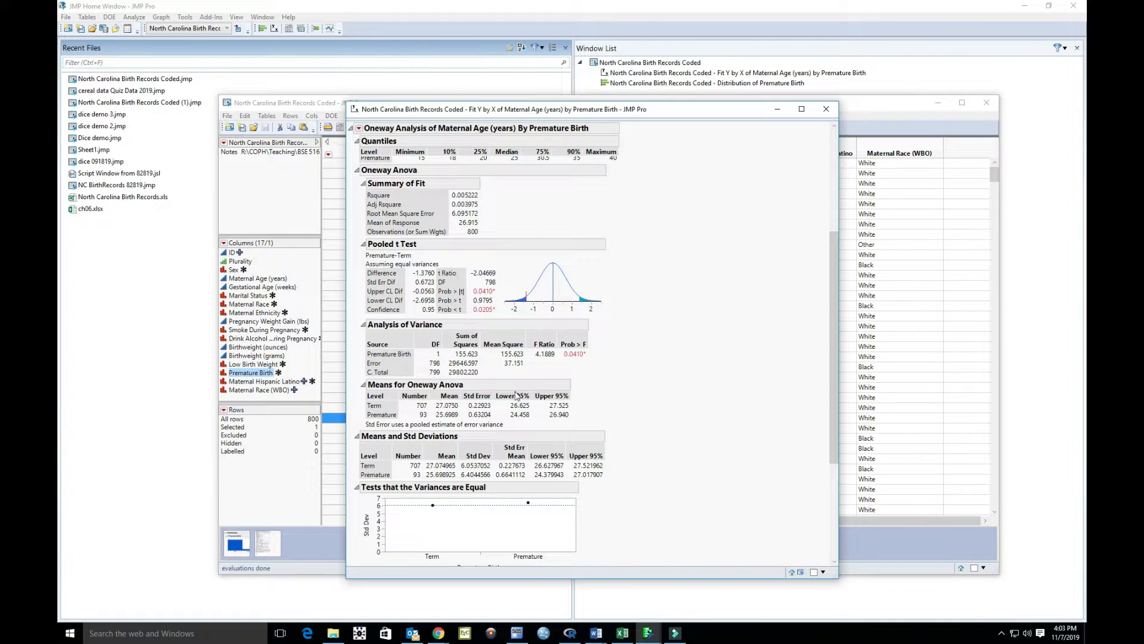
scroll(458, 279, down, 4)
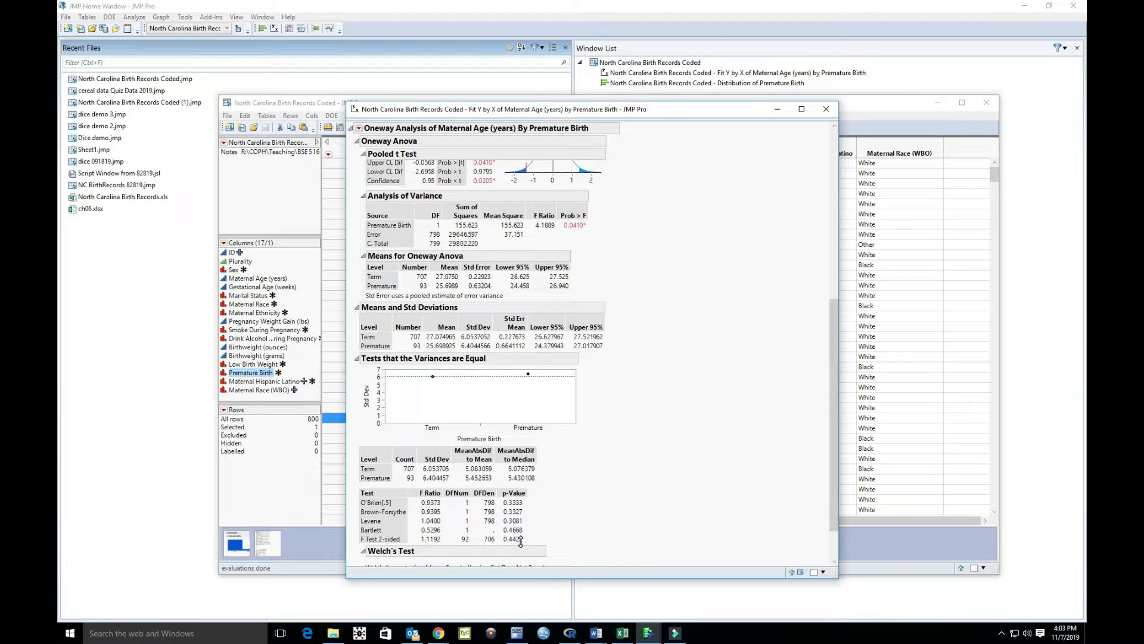
scroll(520, 539, up, 10)
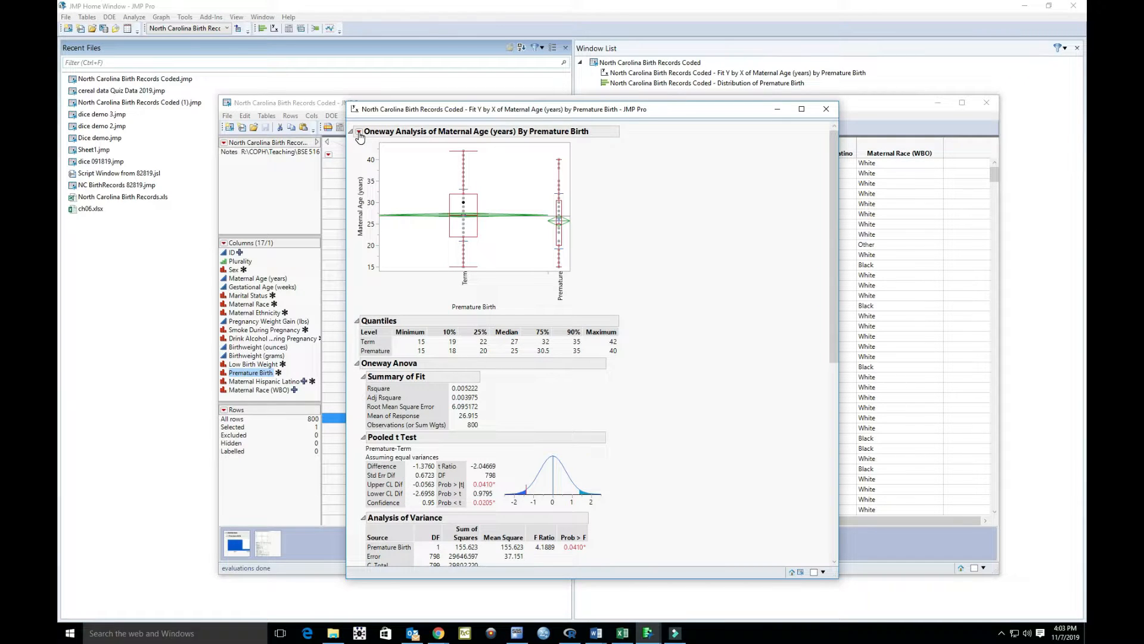
click(360, 132)
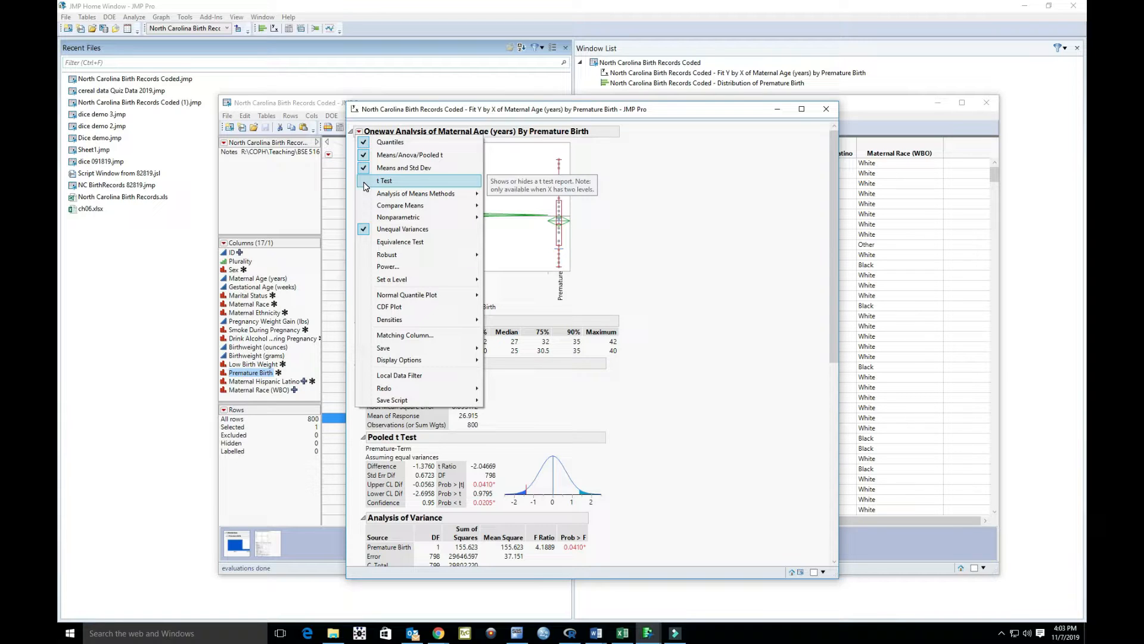
click(385, 181)
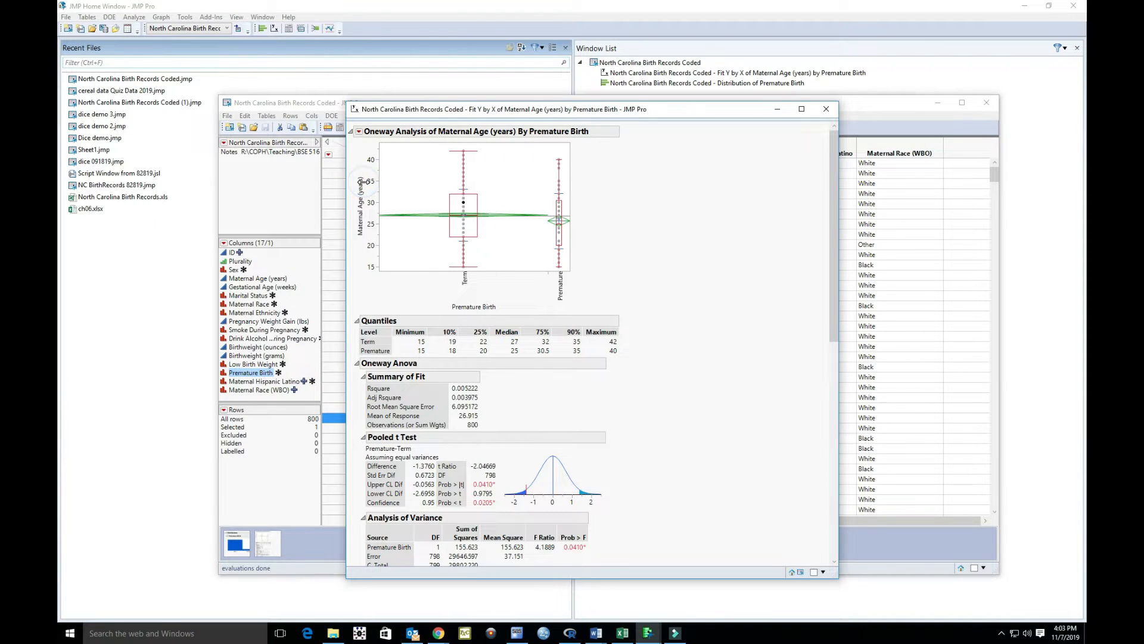
Examine the two-sided p-value of the t Test assuming unequal variances, and collapse the t Test section
scroll(419, 297, down, 1)
scroll(417, 296, down, 5)
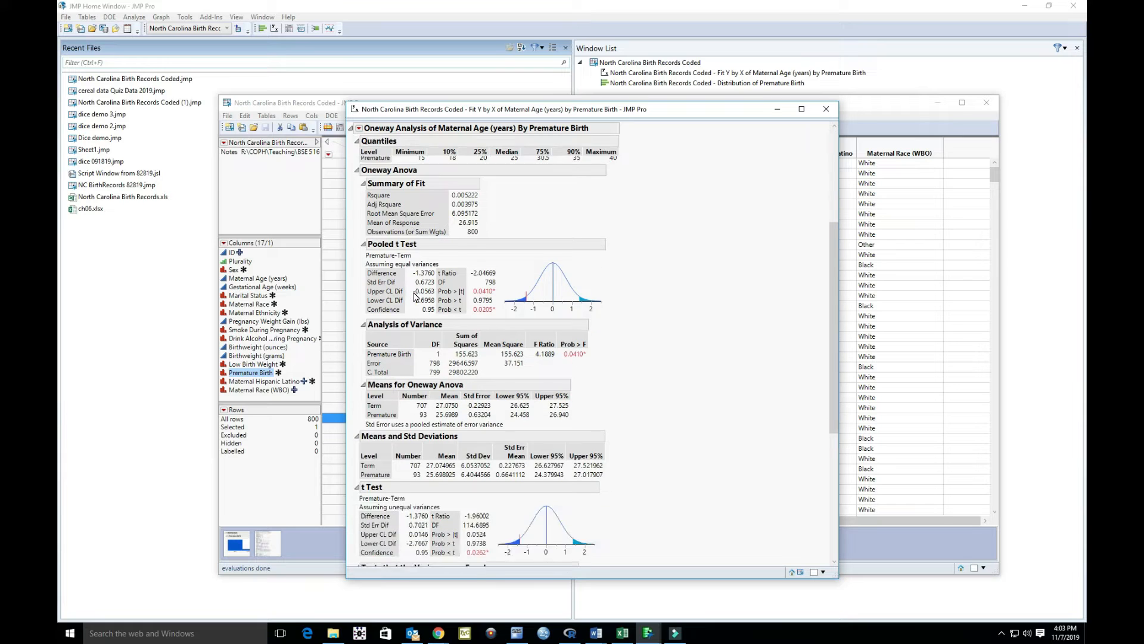
scroll(415, 296, down, 7)
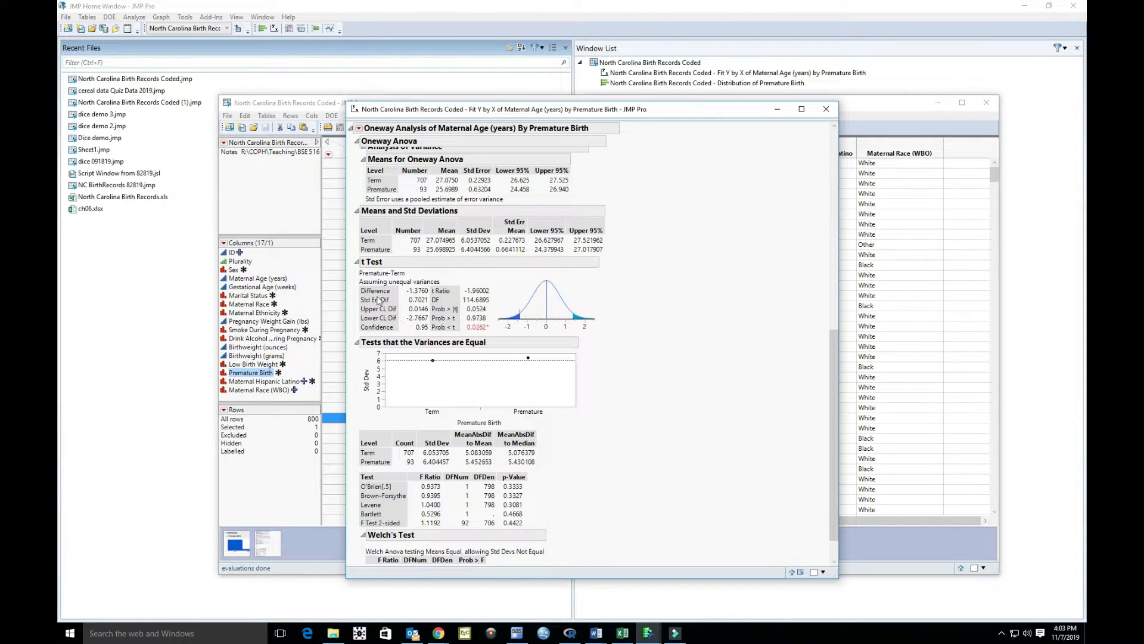
scroll(464, 344, down, 1)
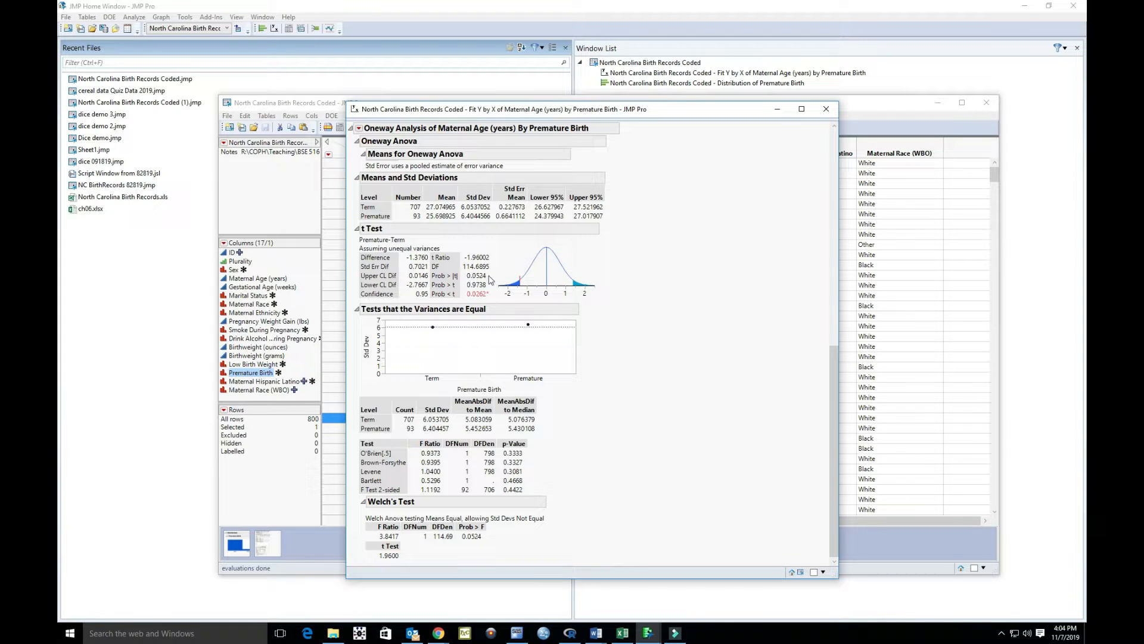
mouse_move(460, 273)
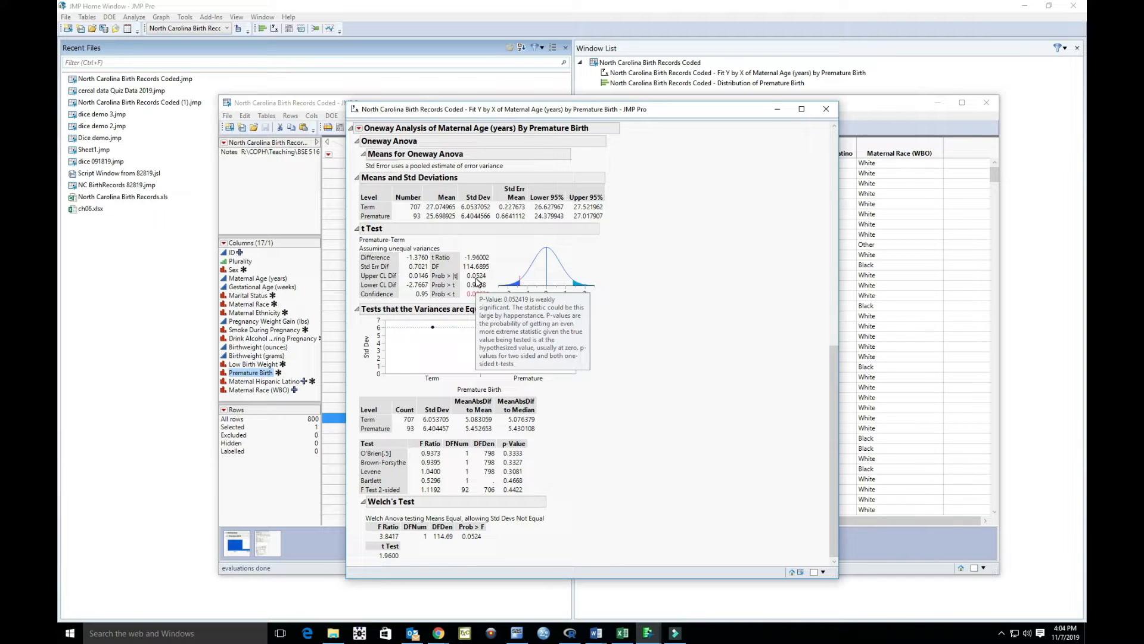
click(357, 229)
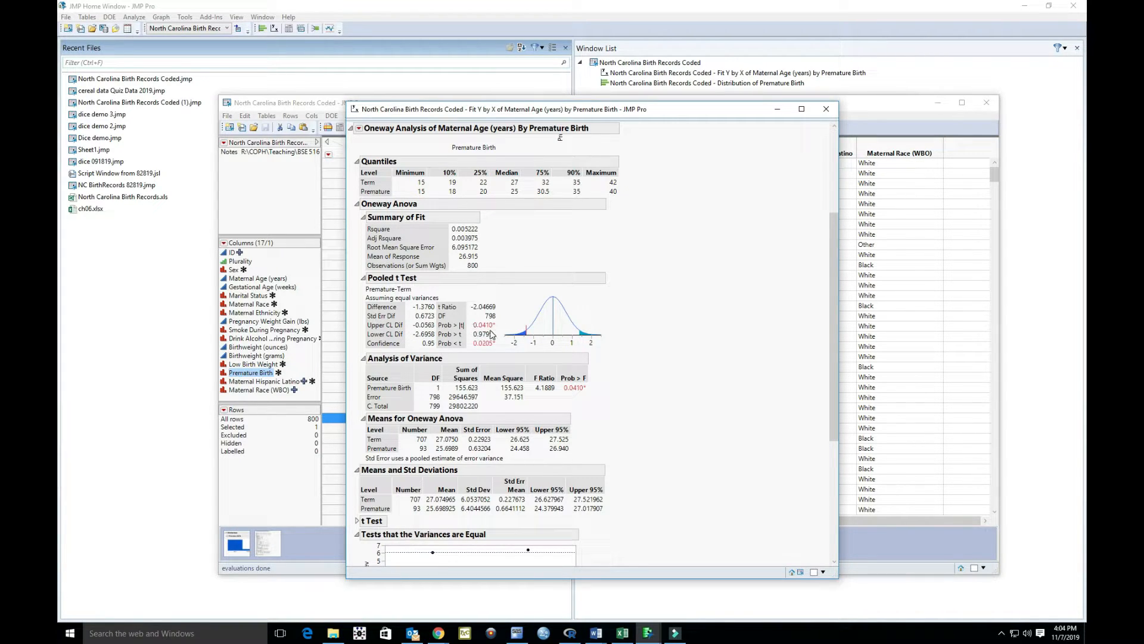
Review the Pooled t Test p-values in the Oneway report, and minimize the report window
mouse_move(493, 335)
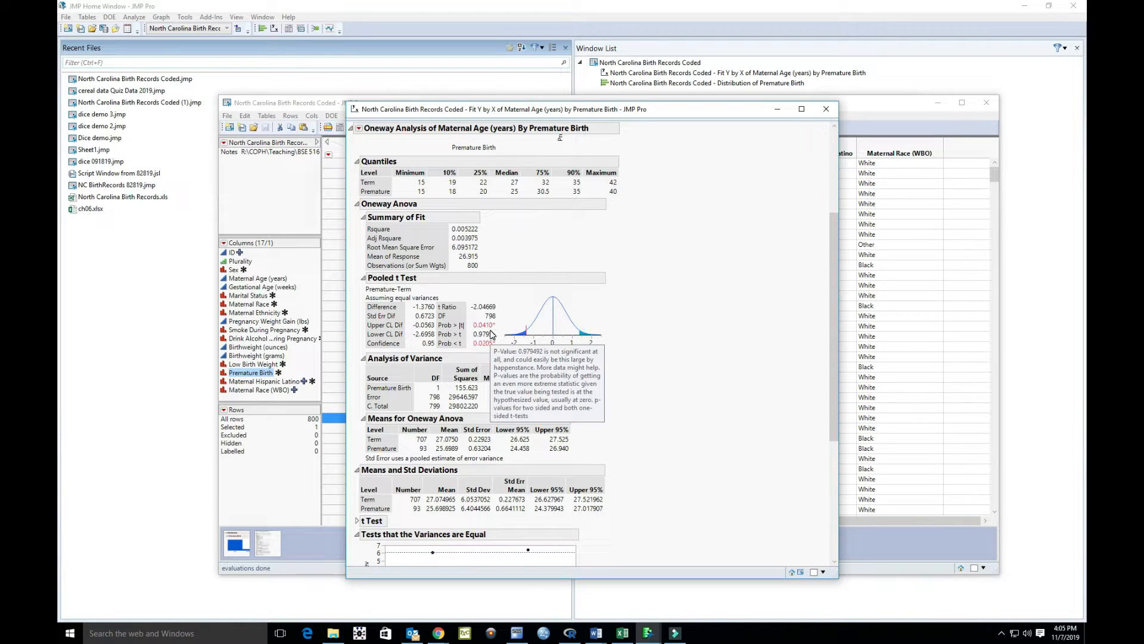
scroll(491, 333, down, 1)
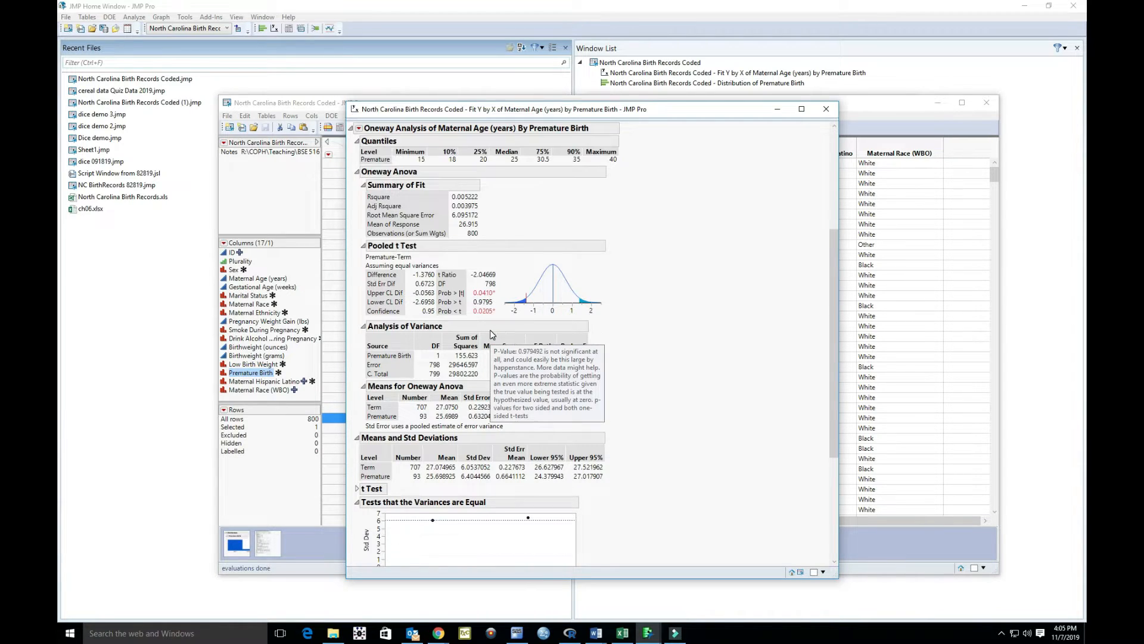
scroll(490, 331, down, 1)
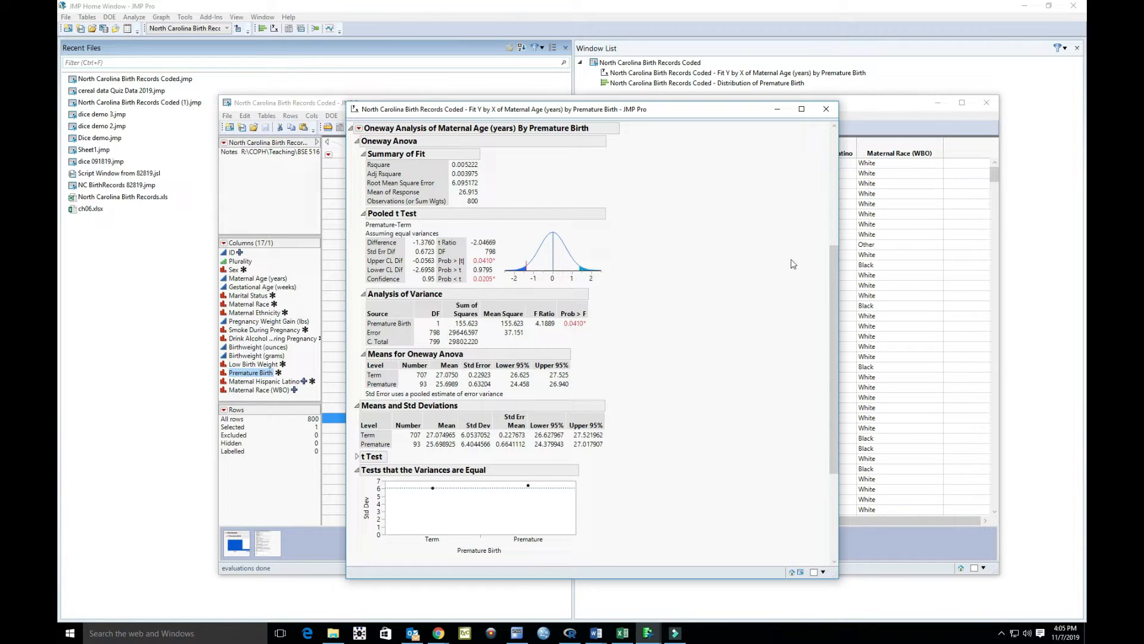
click(778, 110)
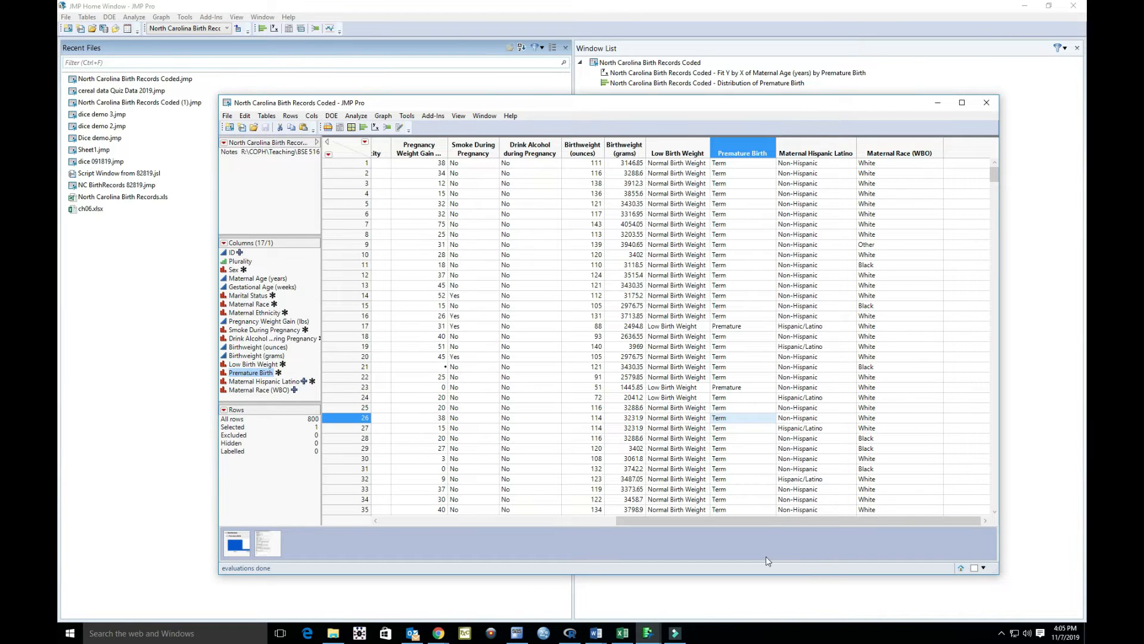
Reposition the birth records data table to show its middle columns, and launch a new Fit Y by X analysis
drag(733, 525, 621, 527)
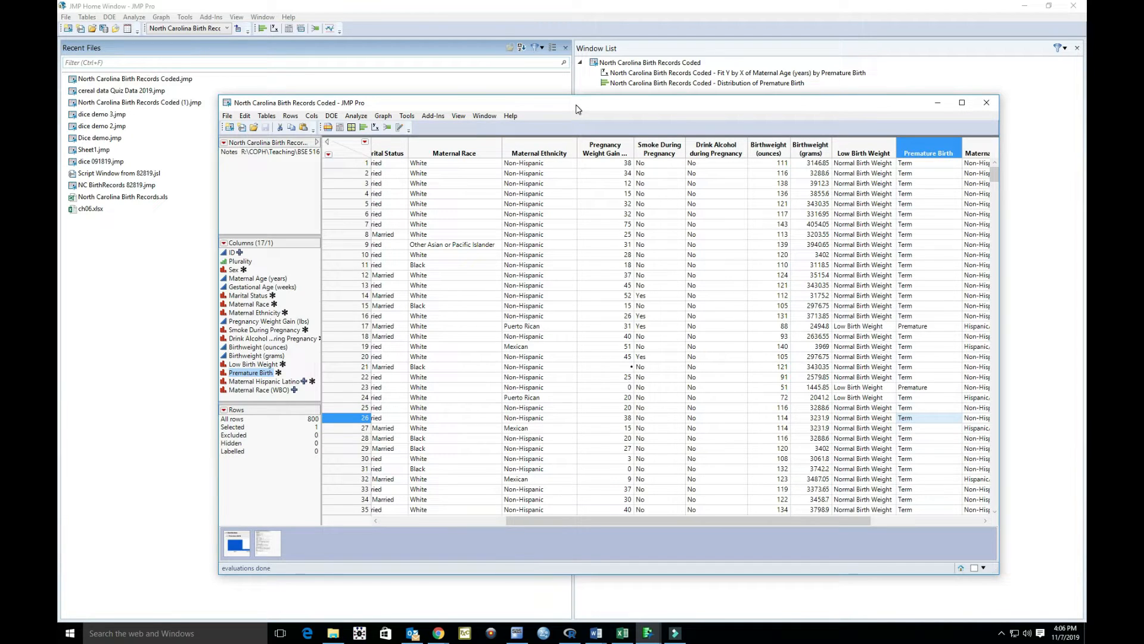
drag(574, 105, 591, 103)
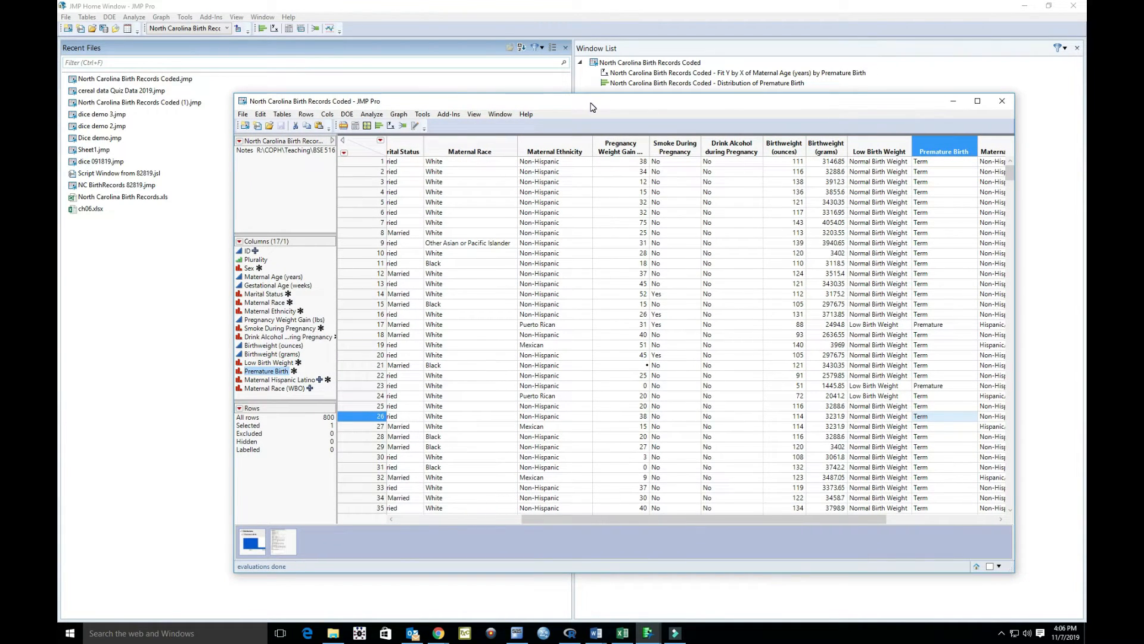
click(370, 115)
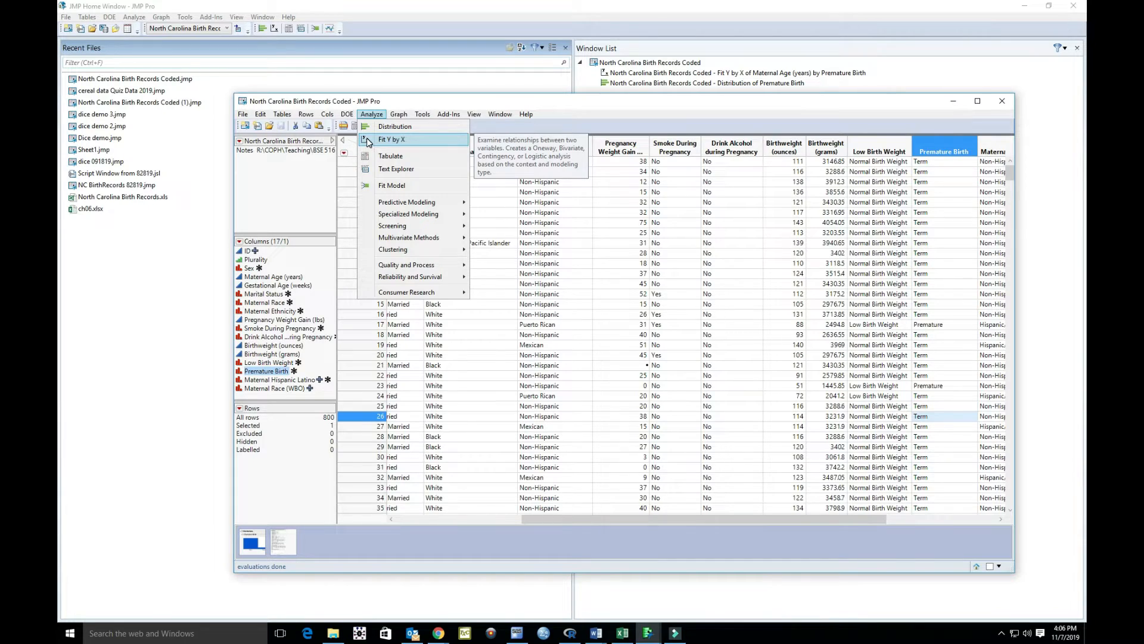
click(368, 140)
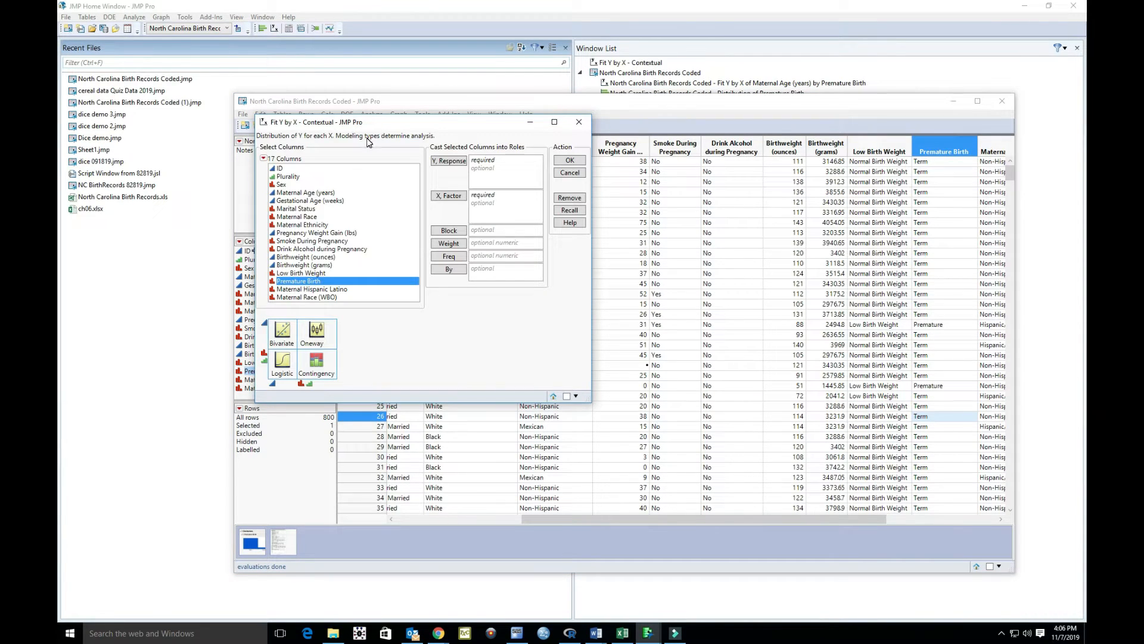
click(303, 241)
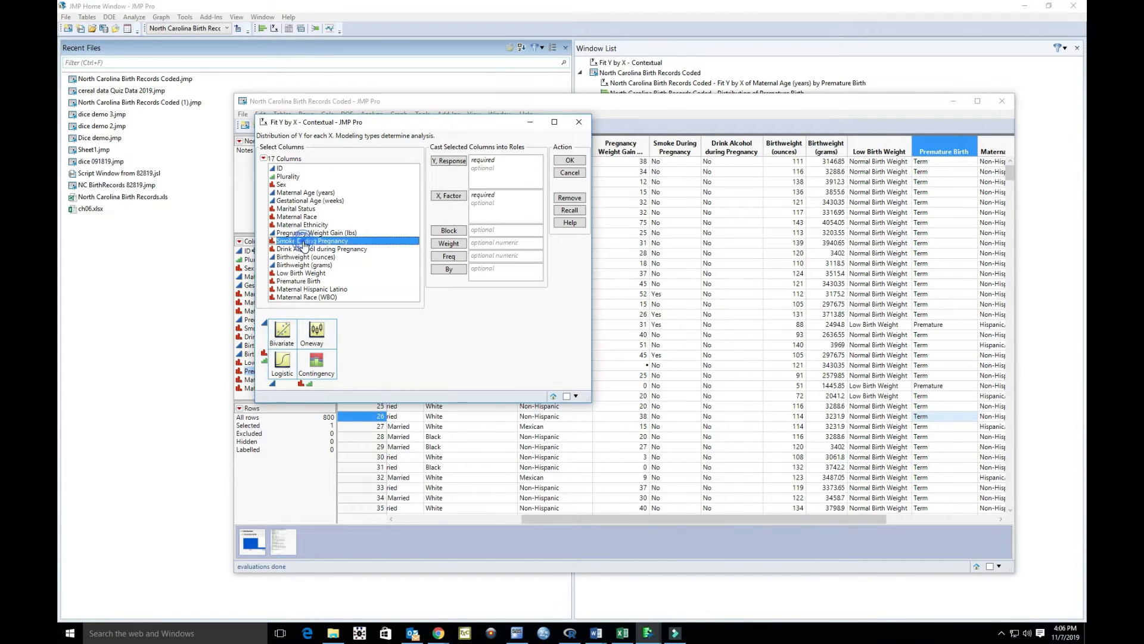
click(442, 162)
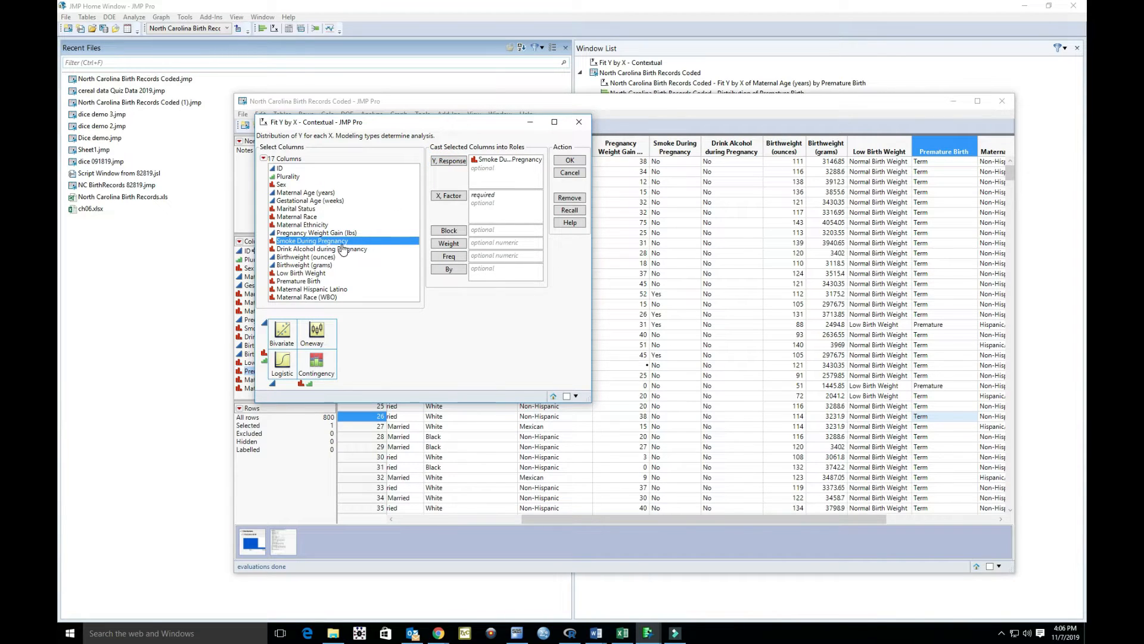
click(487, 161)
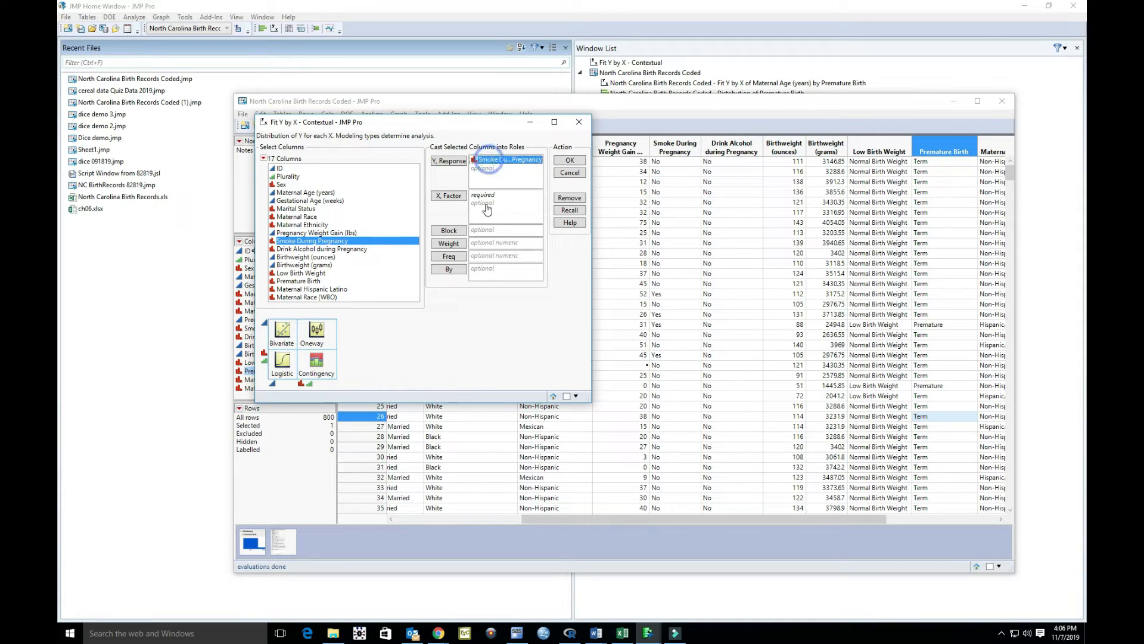
double_click(480, 160)
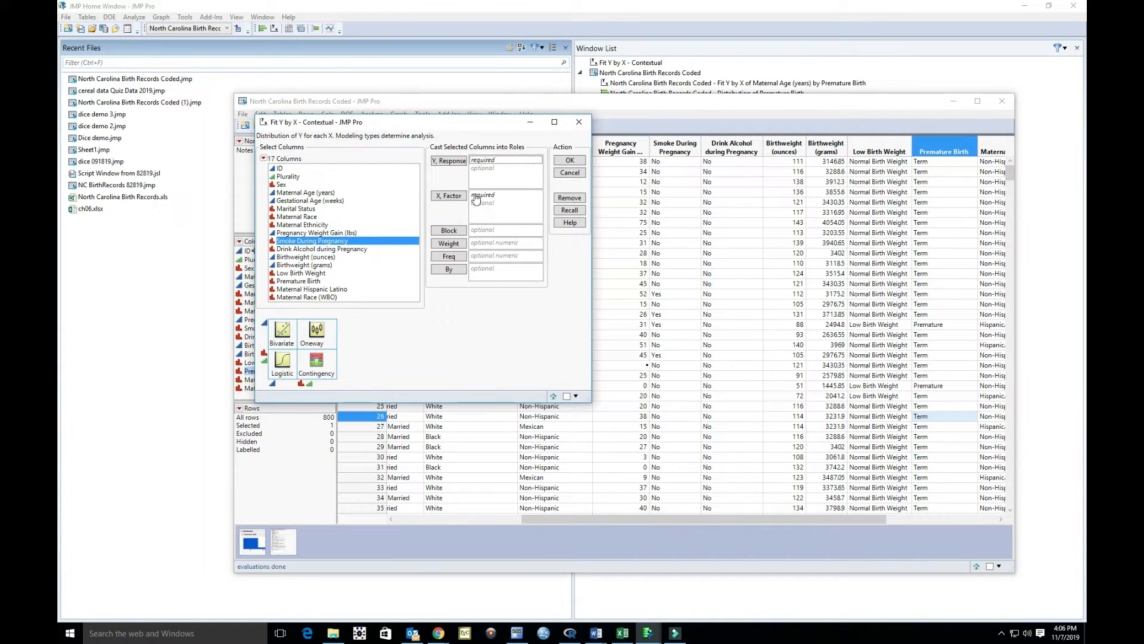
Run Fit Y by X with Premature Birth as response and Smoke During Pregnancy as factor, and examine the Pearson chi-square p-value
click(312, 245)
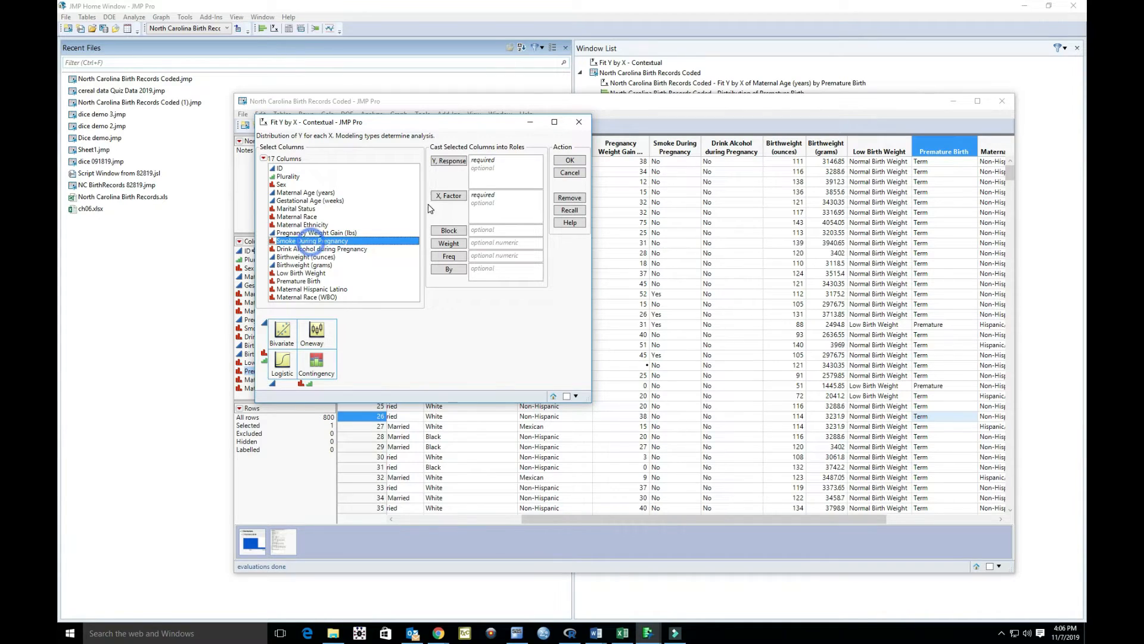
click(448, 196)
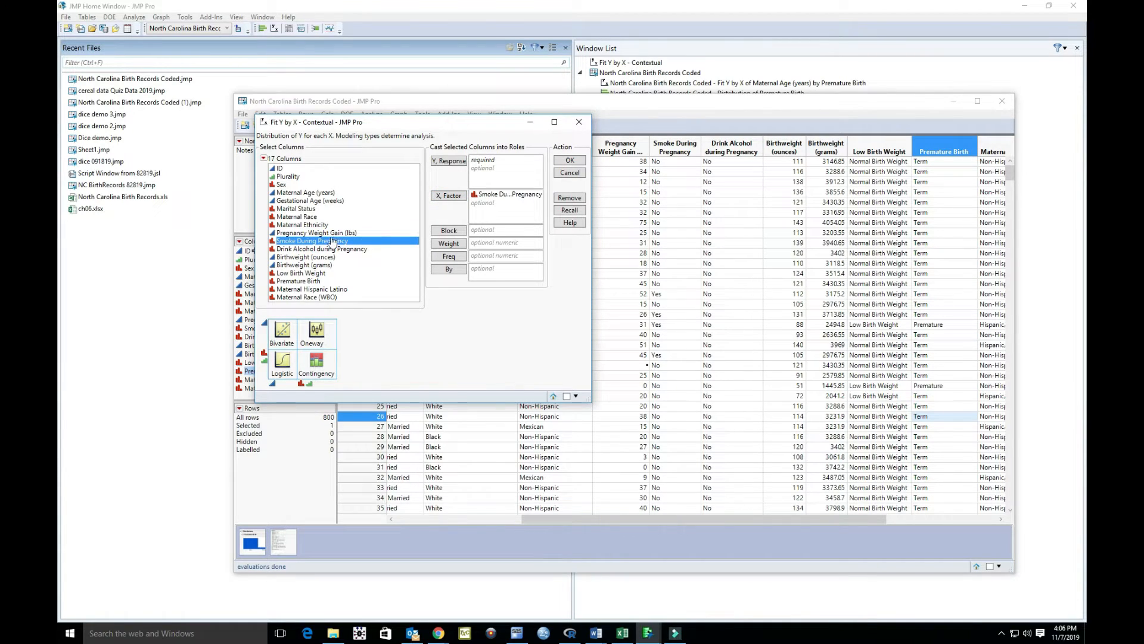
click(302, 282)
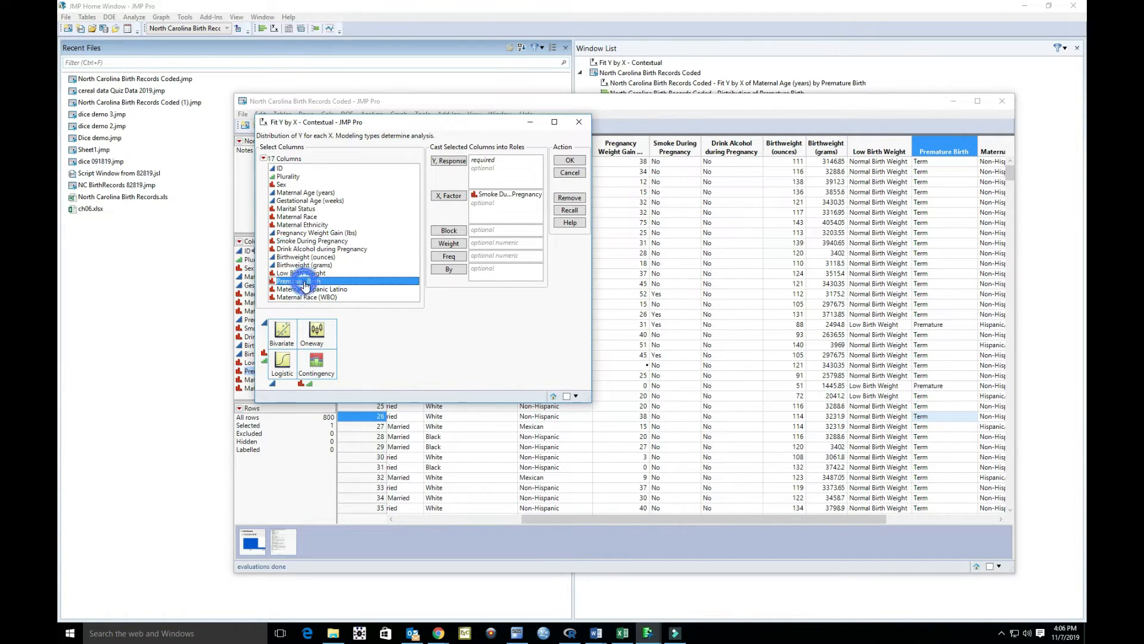
click(444, 162)
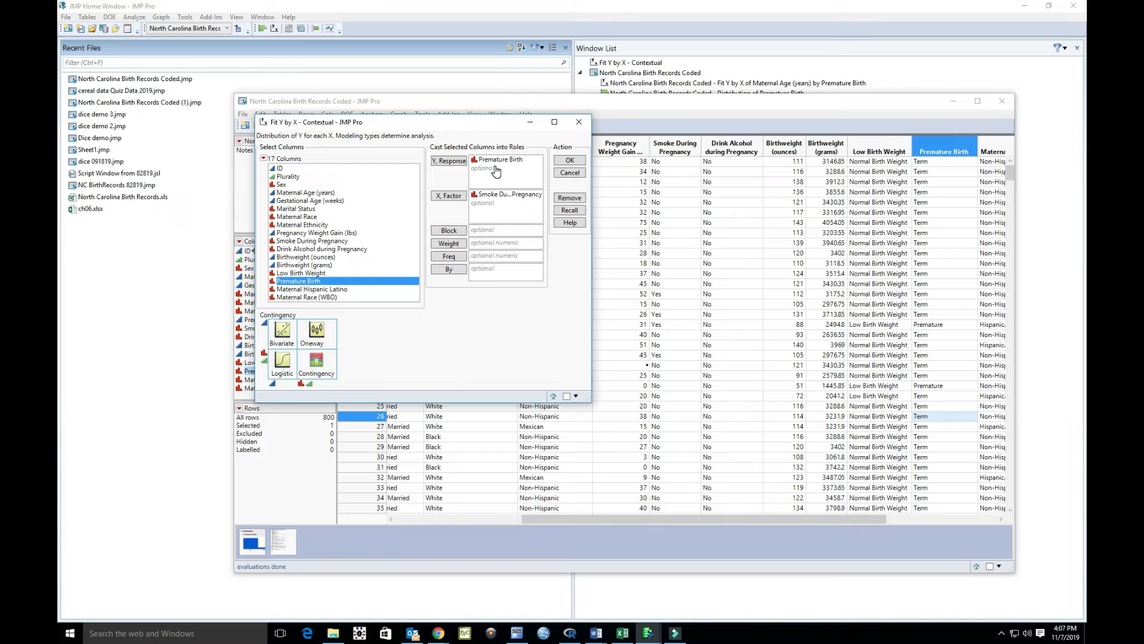
click(563, 161)
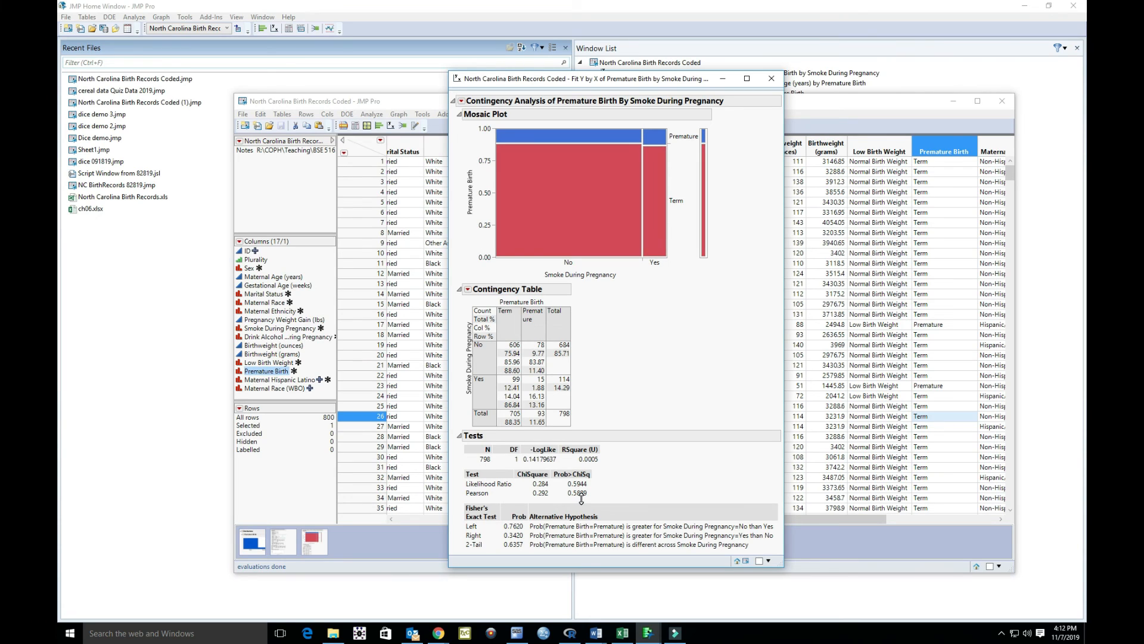
mouse_move(572, 498)
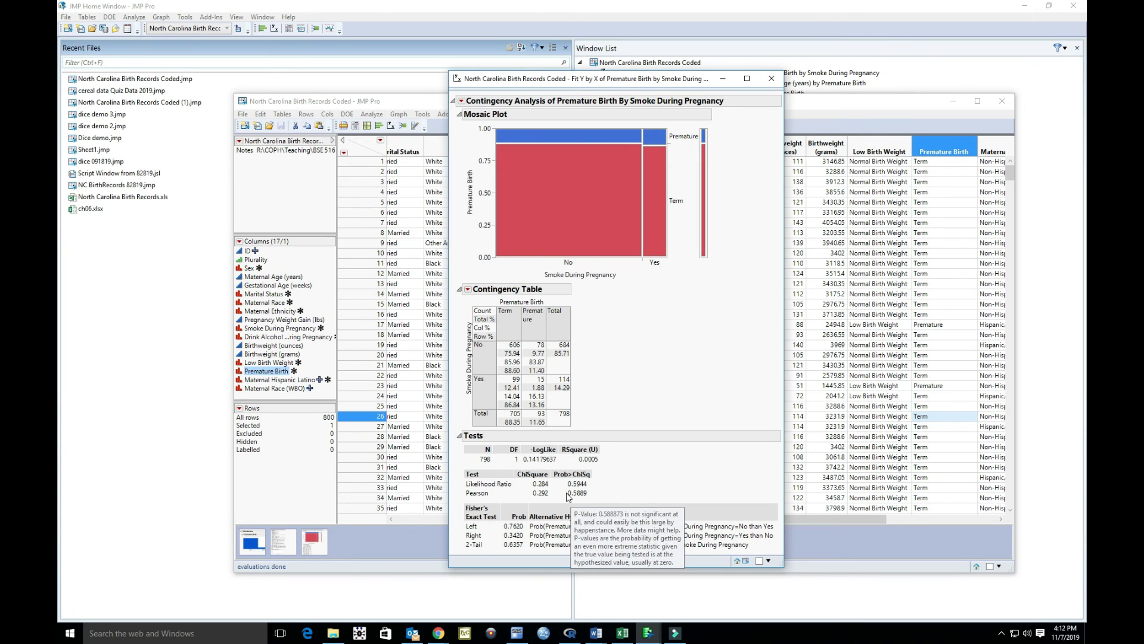